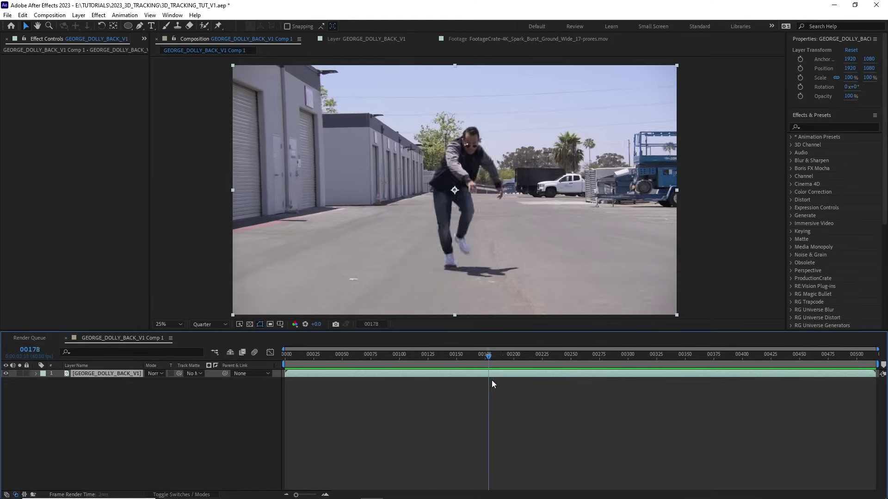
# Preview the street footage, then run Track Camera to solve all 517 frames.
pyautogui.moveTo(491, 380); pyautogui.dragTo(715, 371)
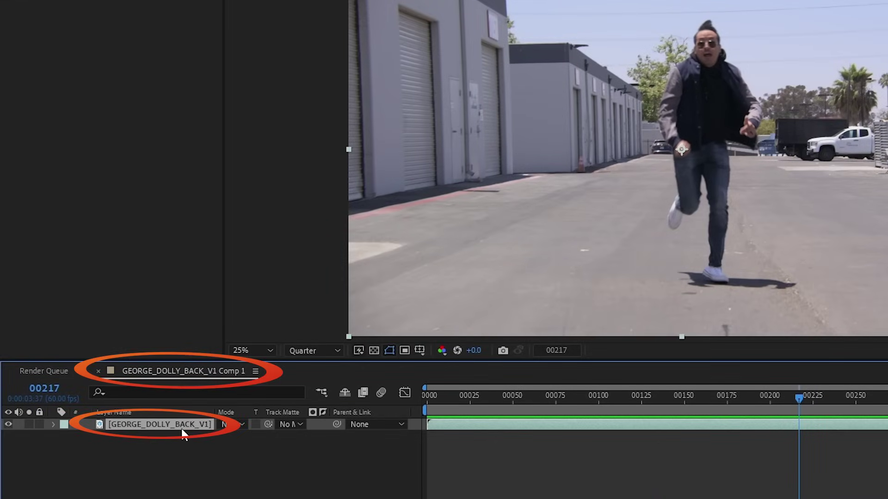
pyautogui.rightClick(182, 427)
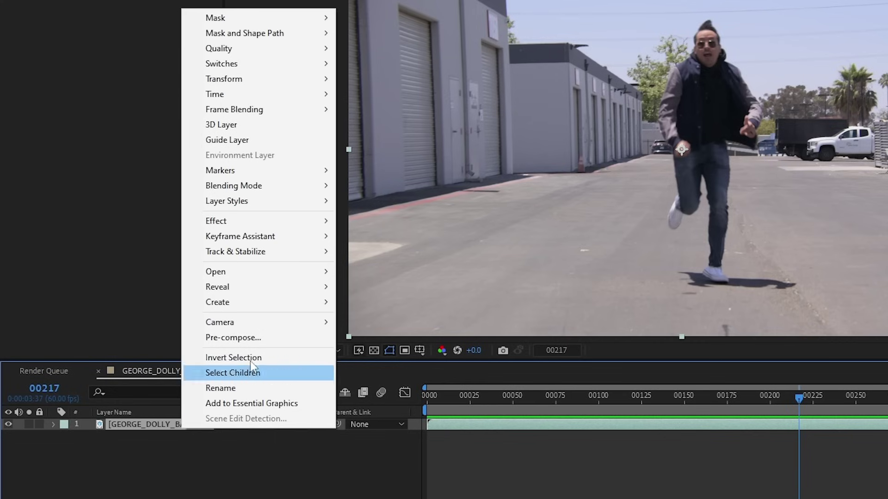
pyautogui.moveTo(301, 253)
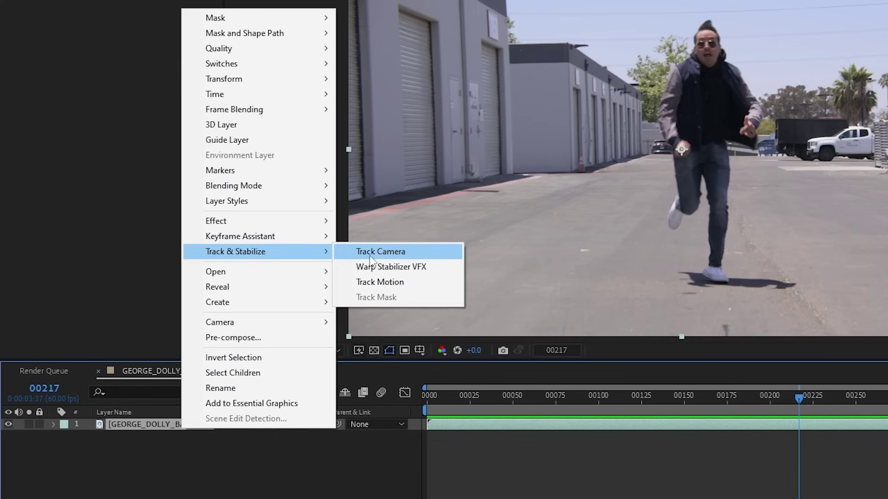
pyautogui.click(386, 256)
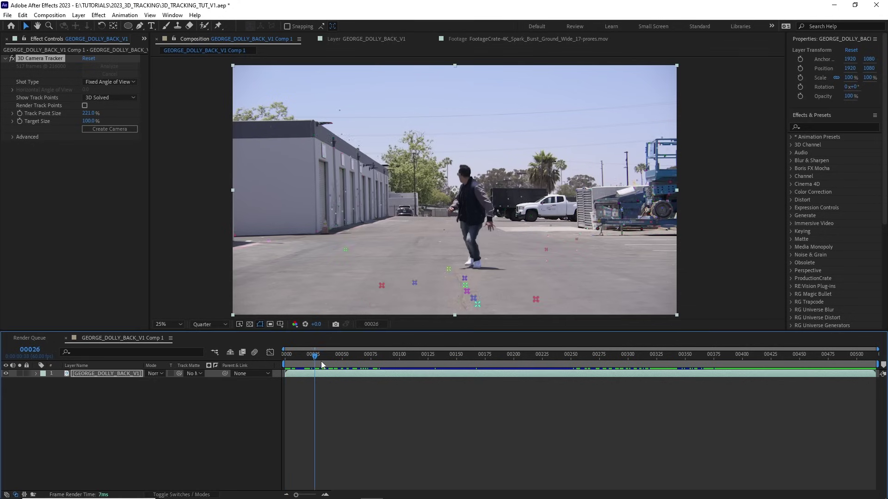
pyautogui.moveTo(321, 362); pyautogui.dragTo(588, 360)
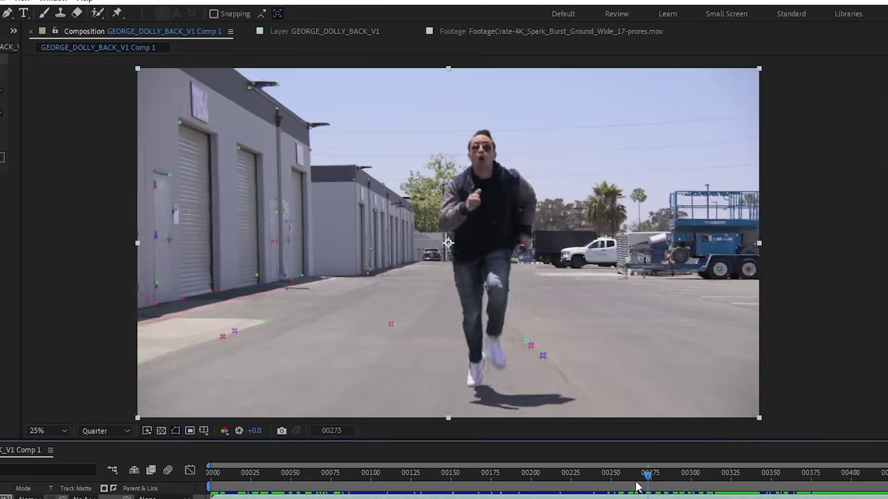
pyautogui.moveTo(635, 481); pyautogui.dragTo(583, 482)
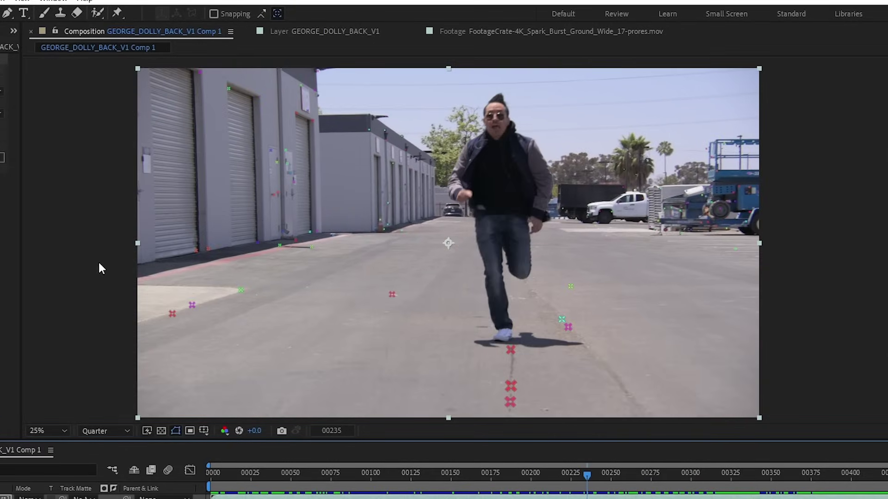
pyautogui.click(195, 310)
pyautogui.click(247, 294)
pyautogui.click(268, 477)
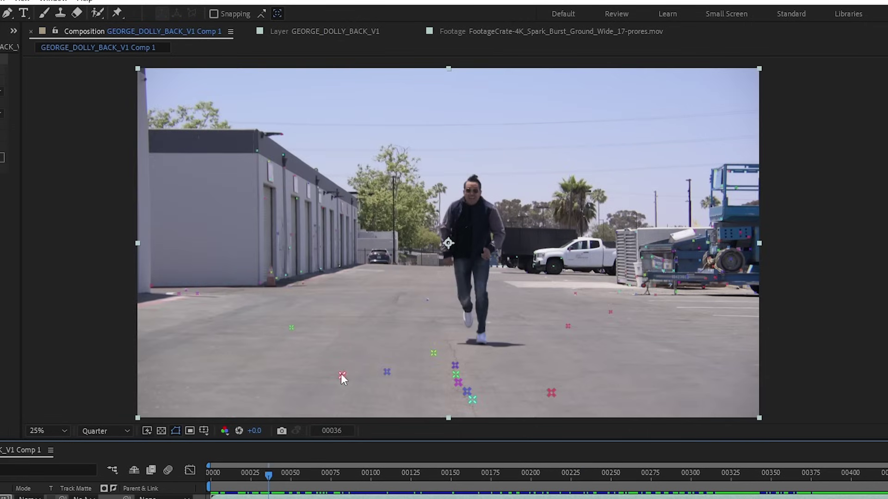
pyautogui.moveTo(267, 480); pyautogui.dragTo(345, 491)
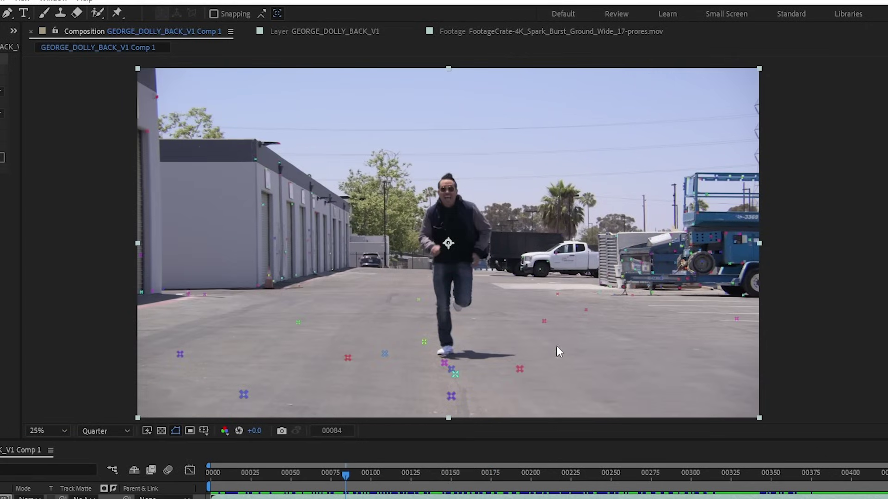
pyautogui.moveTo(345, 474); pyautogui.dragTo(533, 472)
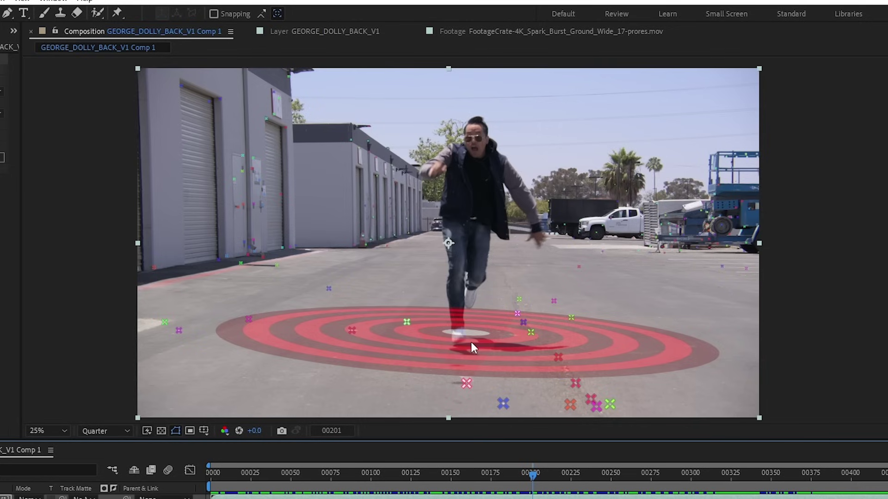
# Select the ground track points near the landing spot and set them as ground plane and origin.
pyautogui.press('space')
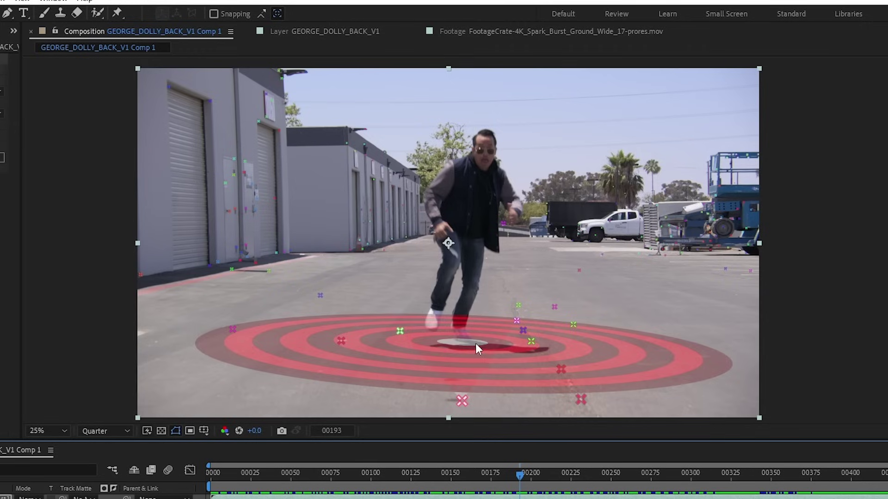
pyautogui.click(273, 341)
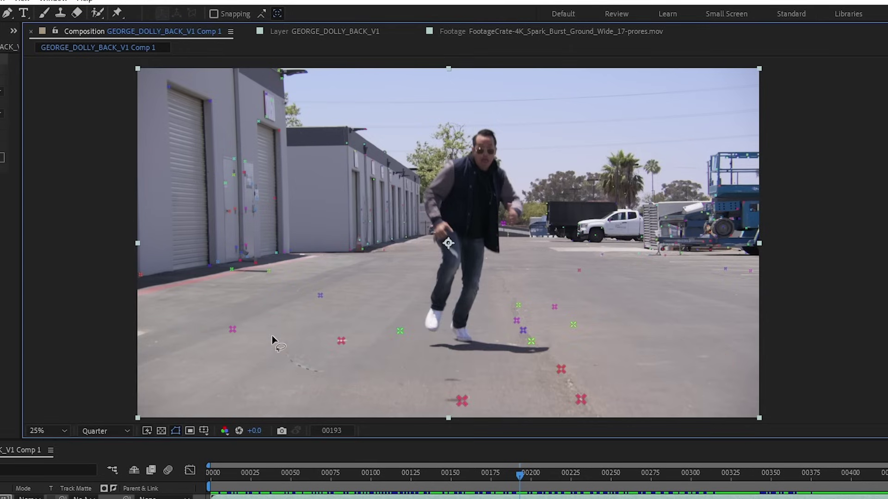
pyautogui.moveTo(273, 341)
pyautogui.mouseDown()
pyautogui.moveTo(464, 258)
pyautogui.moveTo(618, 291)
pyautogui.moveTo(637, 385)
pyautogui.moveTo(522, 436)
pyautogui.moveTo(381, 397)
pyautogui.moveTo(337, 368)
pyautogui.mouseUp()
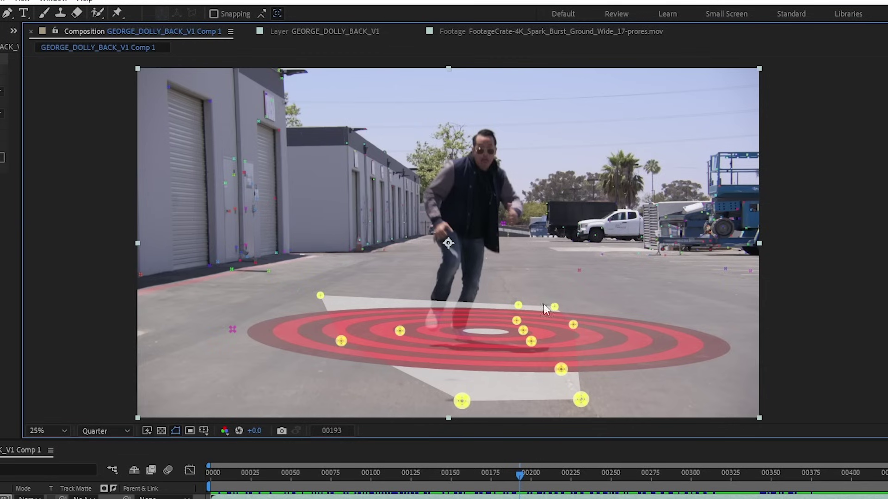
pyautogui.rightClick(479, 337)
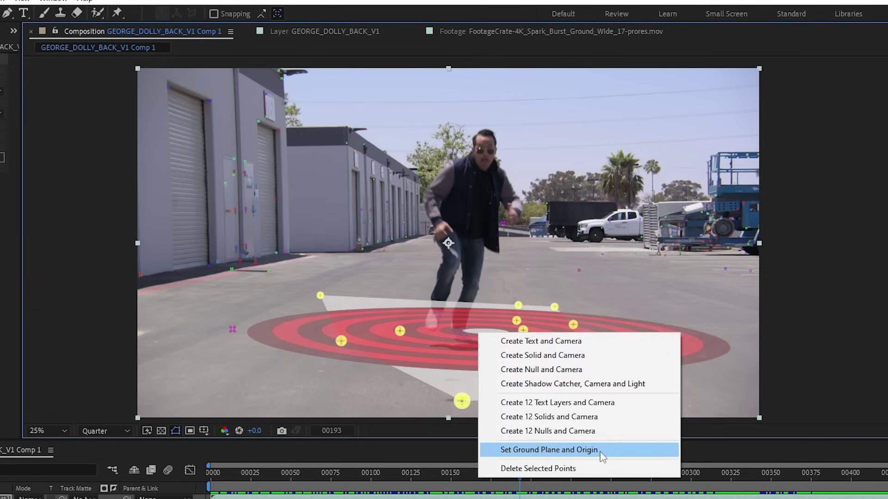
pyautogui.click(600, 452)
# Create a tracked solid and 3D Tracker Camera, checking it sticks to the street, then return to frame 00218.
pyautogui.rightClick(478, 332)
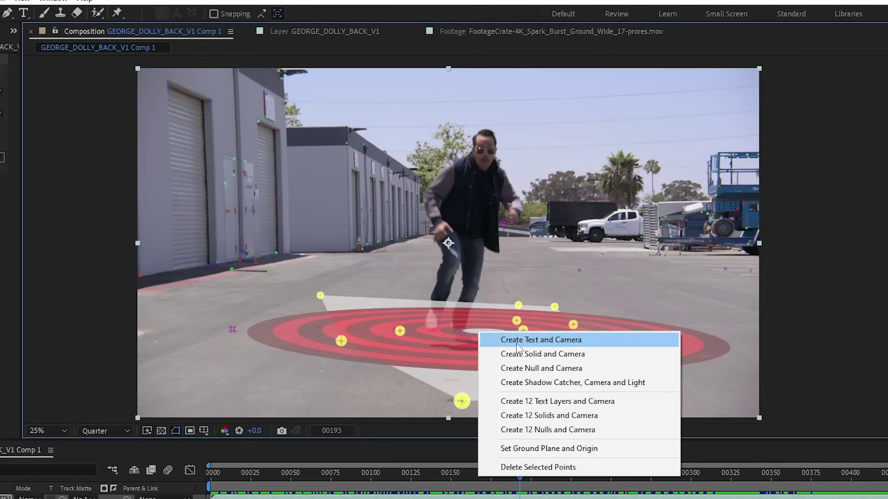
pyautogui.click(595, 353)
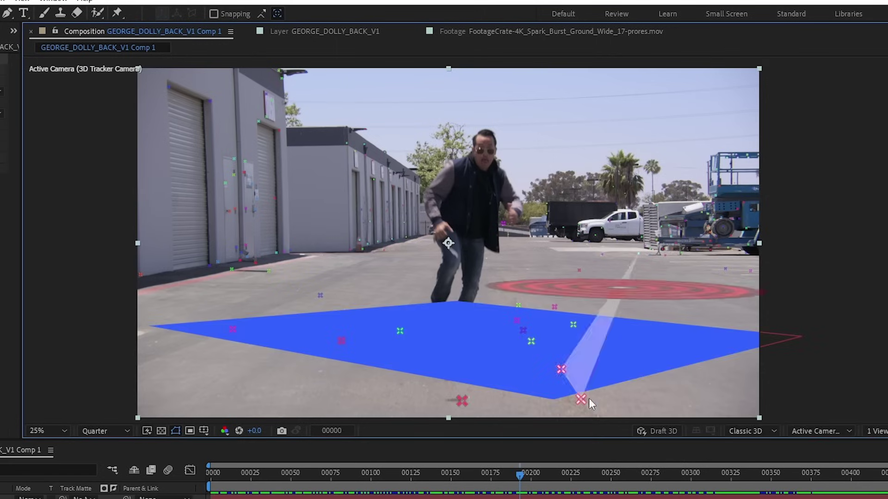
pyautogui.moveTo(362, 481); pyautogui.dragTo(560, 481)
pyautogui.click(567, 281)
# Reveal Track Solid 1's position values, then deselect the solid.
pyautogui.click(121, 429)
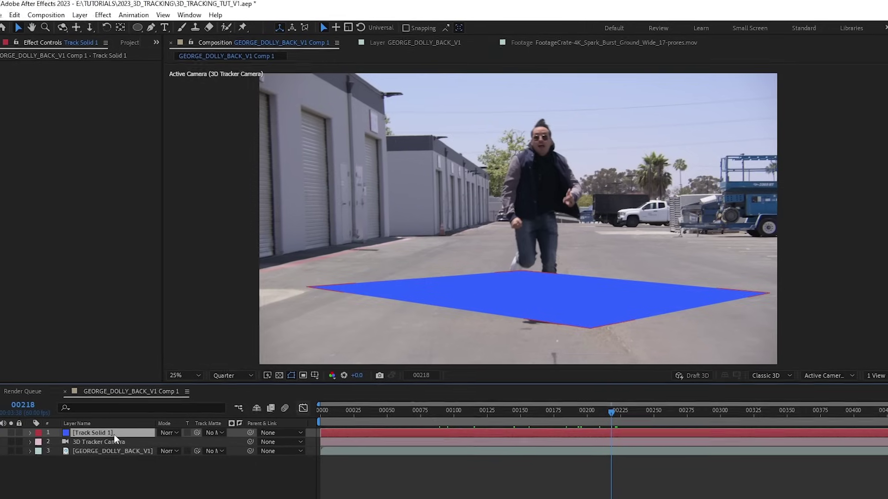
pyautogui.press('p')
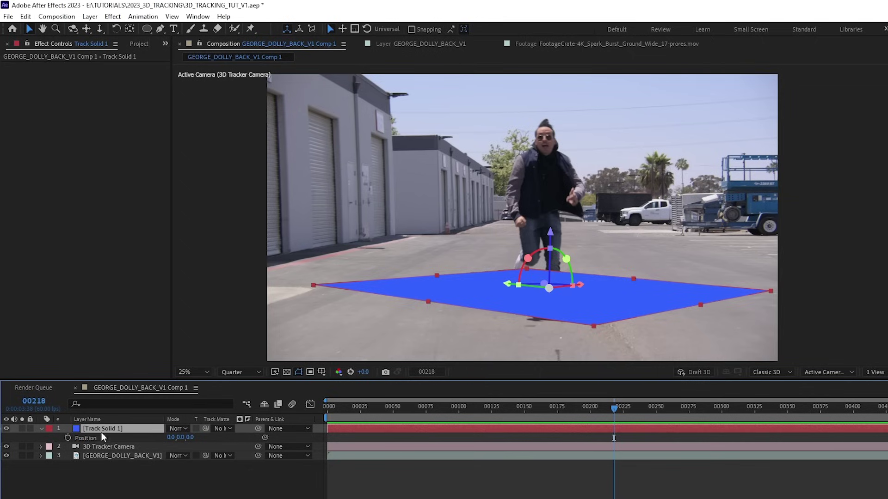
pyautogui.click(117, 430)
pyautogui.click(132, 212)
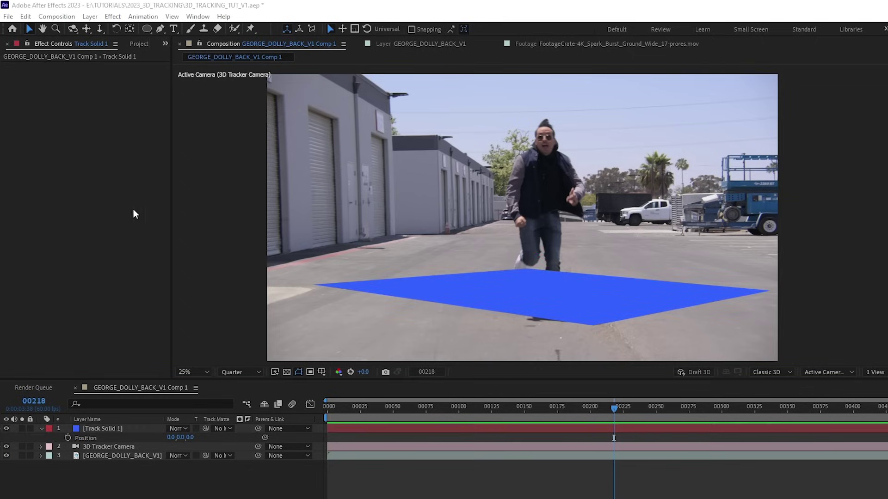
# Add the Spark_Burst clip to the timeline starting at frame 00218 and make it a 3D layer.
pyautogui.click(139, 44)
pyautogui.click(91, 162)
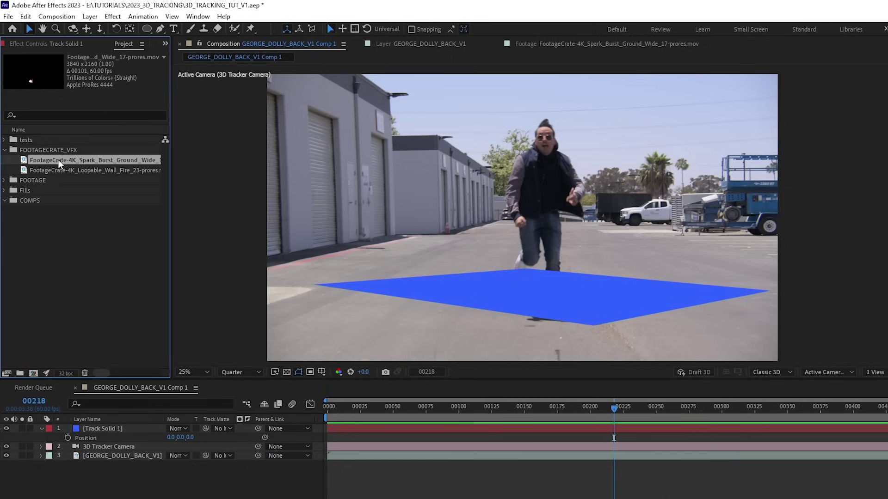
pyautogui.moveTo(110, 166); pyautogui.dragTo(189, 430)
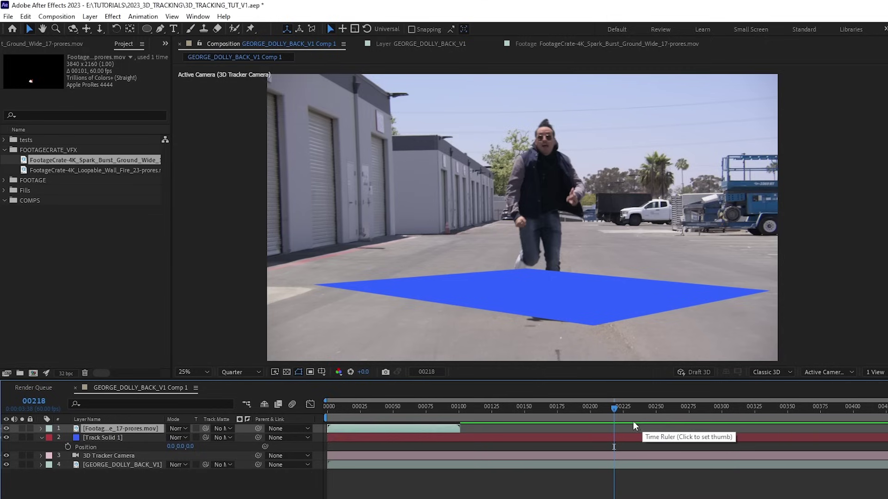
pyautogui.press('[')
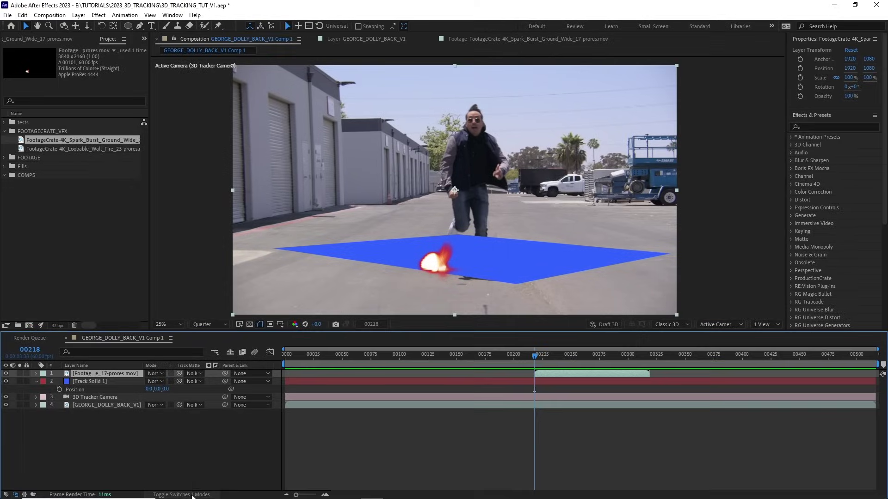
pyautogui.press('F4')
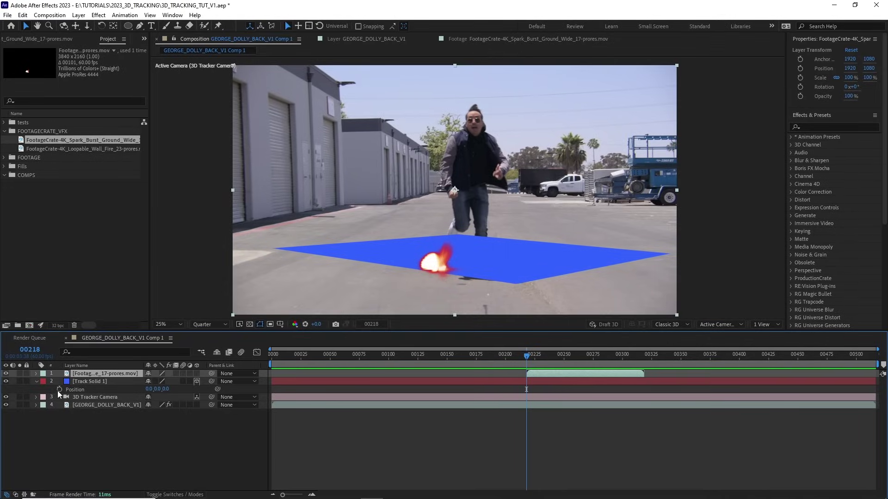
pyautogui.click(197, 374)
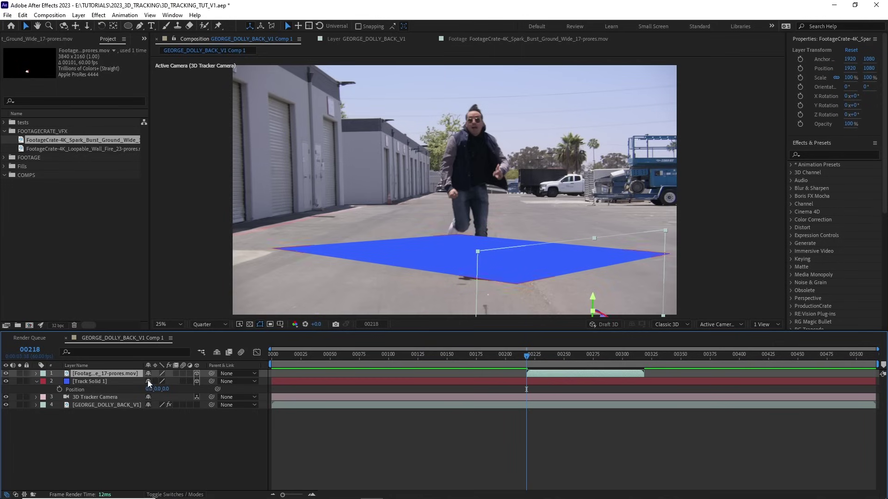
# Try spark layer position 0, 0, then undo back to a 2D layer at 1920, 1080.
pyautogui.press('p')
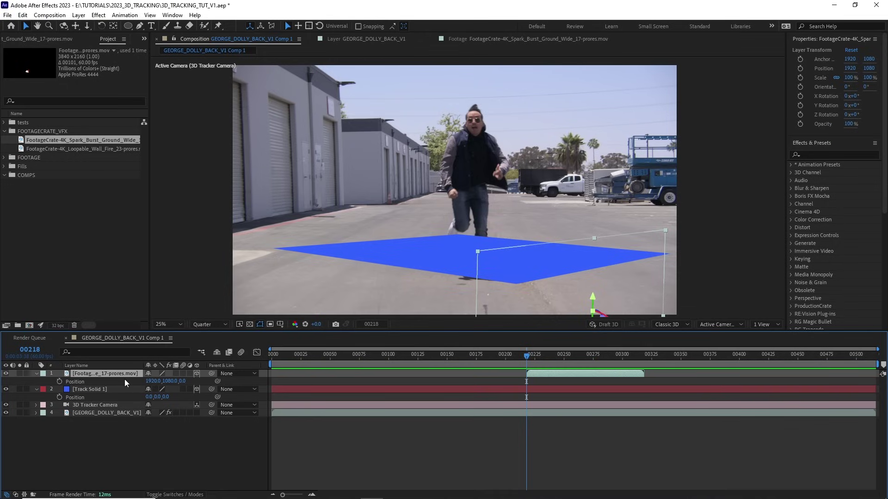
pyautogui.click(153, 381)
pyautogui.write('0')
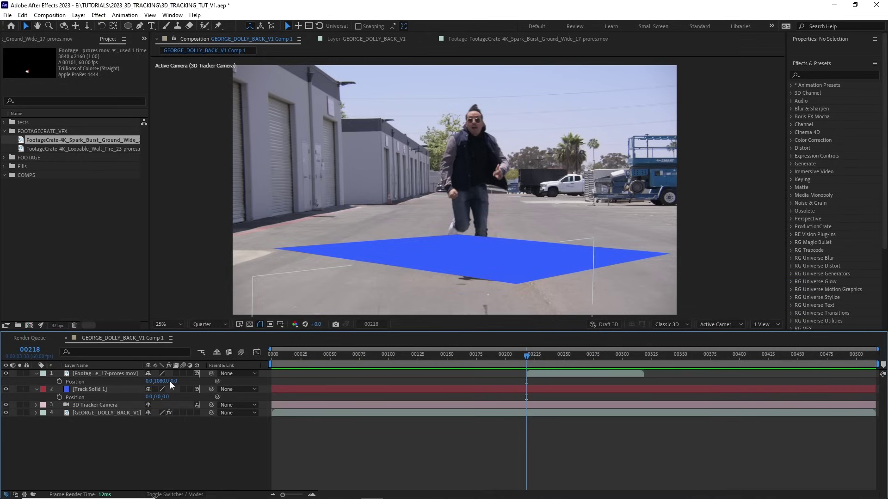
pyautogui.press('Tab')
pyautogui.write('0')
pyautogui.press('Return')
pyautogui.click(113, 372)
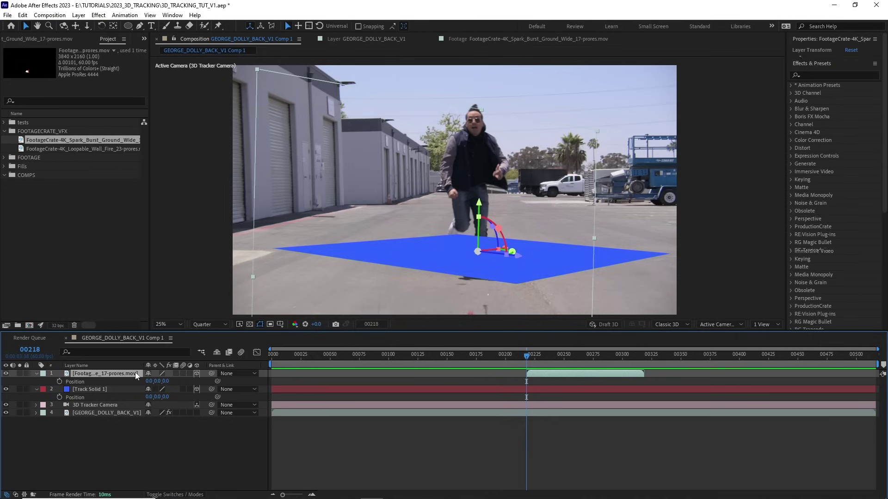
pyautogui.hotkey('ctrl', 'z')
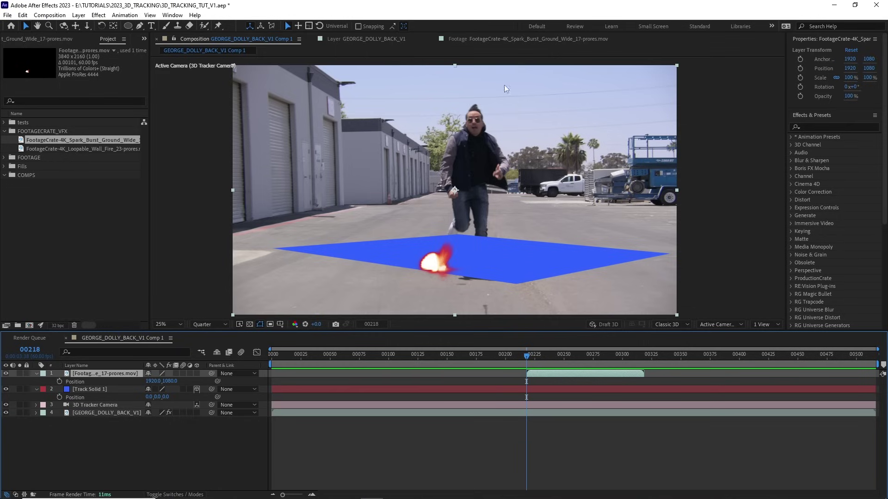
# Create a 1920×1080 Comp 1 with a new solid, then return to the street composition.
pyautogui.hotkey('ctrl', 'n')
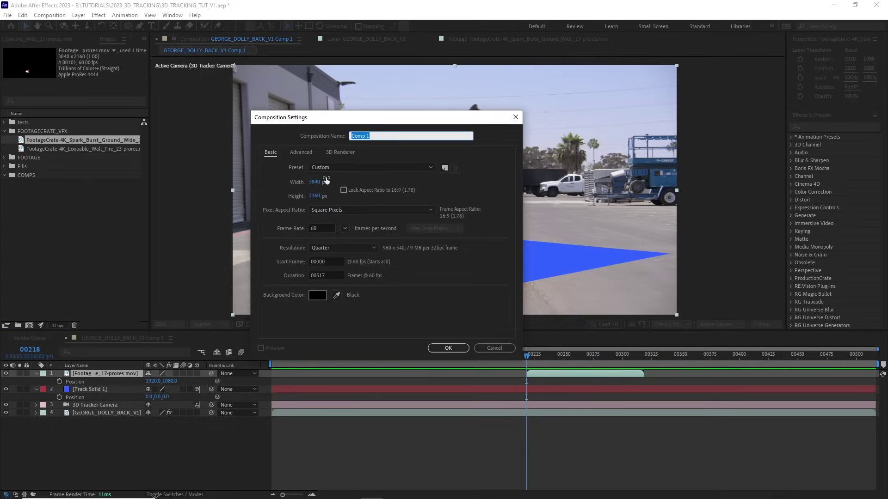
pyautogui.click(321, 182)
pyautogui.write('1920')
pyautogui.press('Tab')
pyautogui.write('1080')
pyautogui.press('Return')
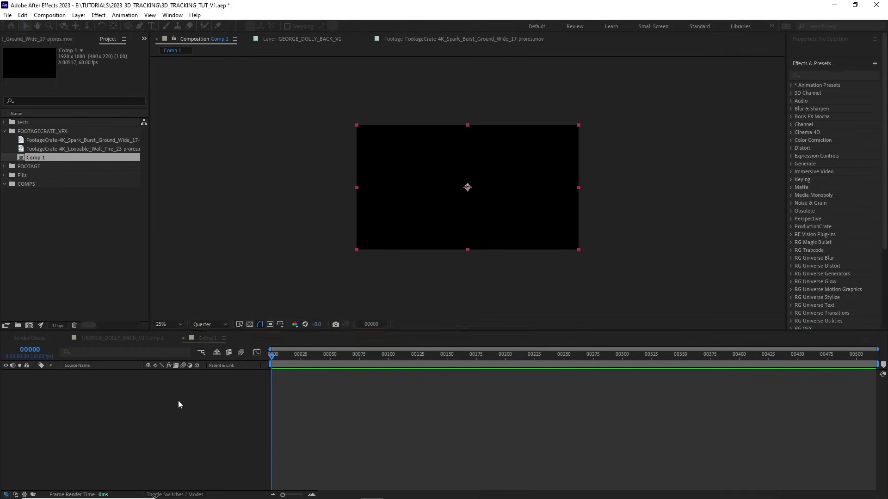
pyautogui.press('p')
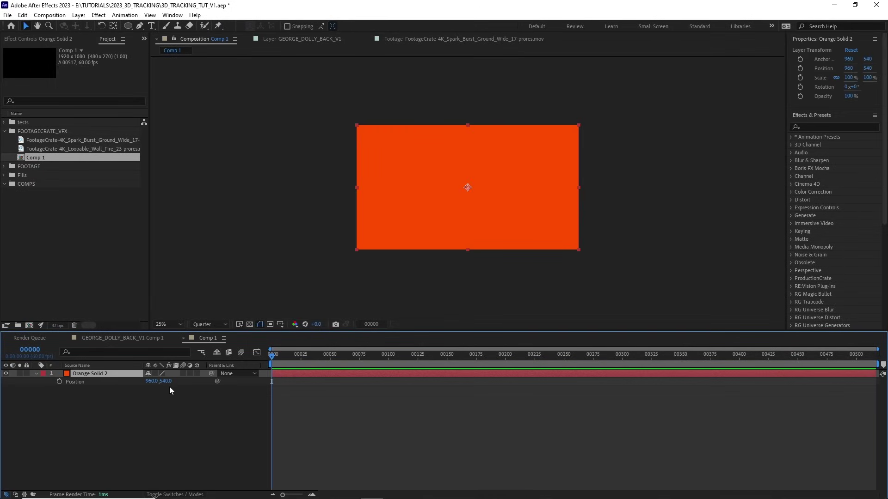
pyautogui.click(123, 338)
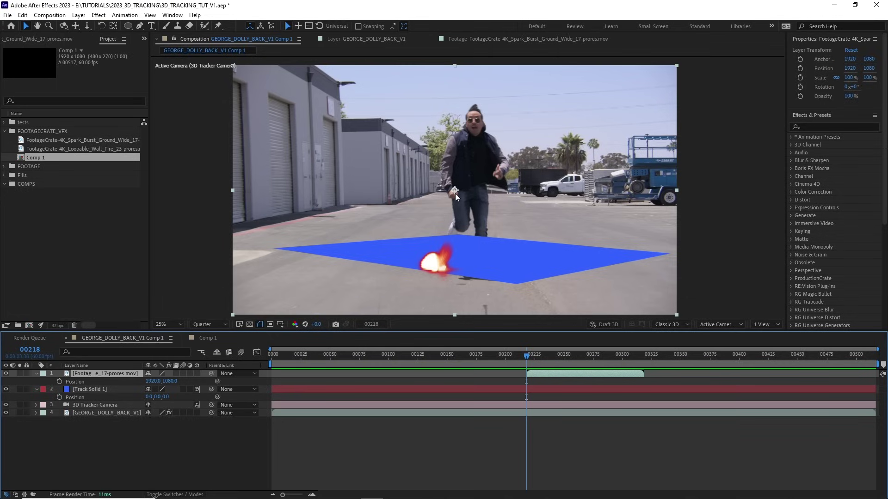
# Move the spark's anchor point to its base, make it 3D, and set its position to 0, 0, 0.
pyautogui.press('y')
pyautogui.moveTo(454, 192); pyautogui.dragTo(458, 253)
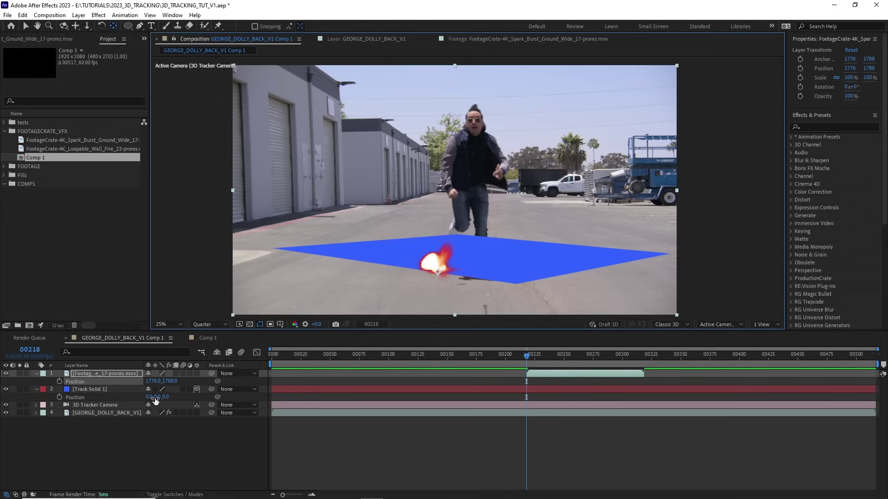
pyautogui.click(112, 366)
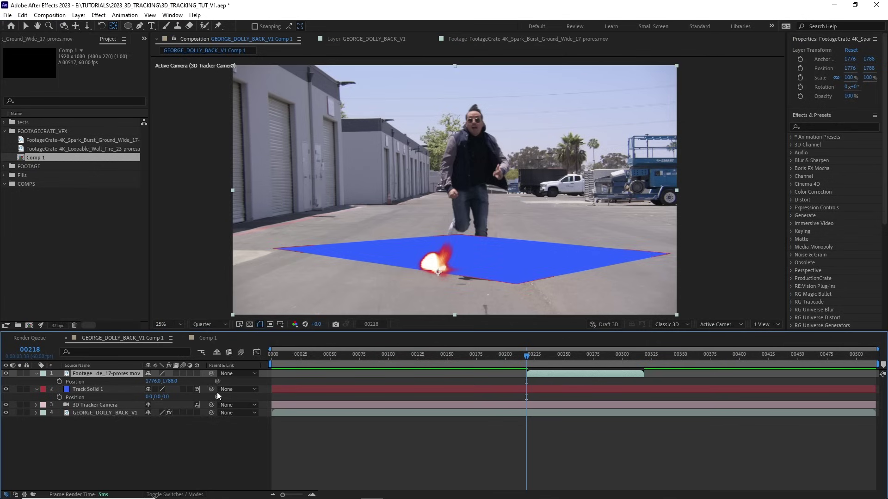
pyautogui.click(196, 374)
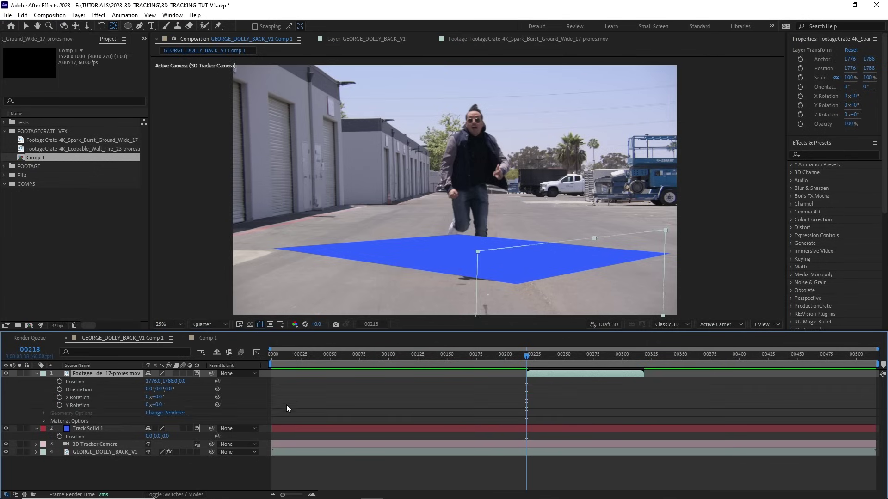
pyautogui.click(153, 381)
pyautogui.write('0')
pyautogui.press('Tab')
pyautogui.write('0')
pyautogui.press('Return')
pyautogui.click(119, 466)
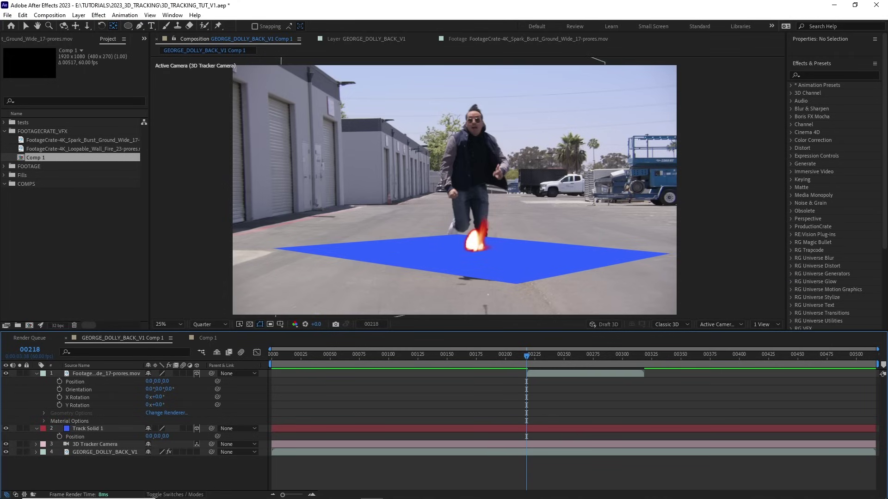
# Hide Track Solid 1 and step forward to preview the burst on the ground.
pyautogui.click(99, 430)
pyautogui.click(6, 429)
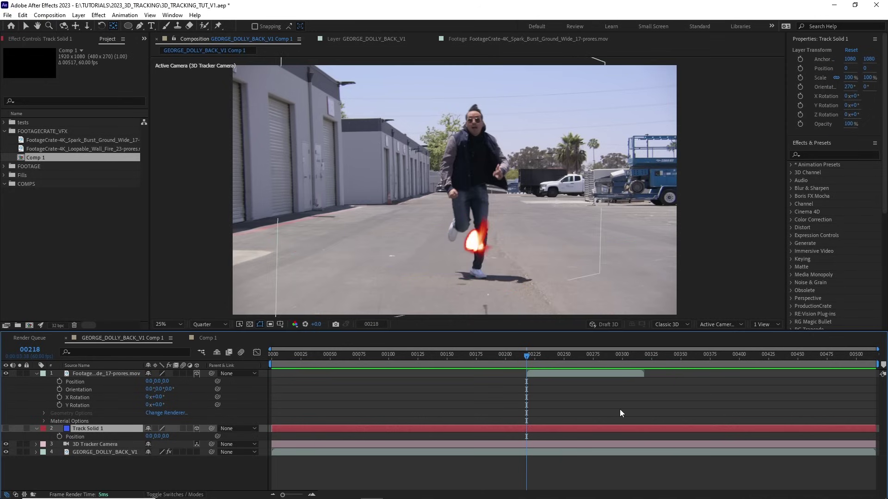
pyautogui.moveTo(528, 351)
pyautogui.mouseDown()
pyautogui.moveTo(581, 355)
pyautogui.moveTo(529, 357)
pyautogui.mouseUp()
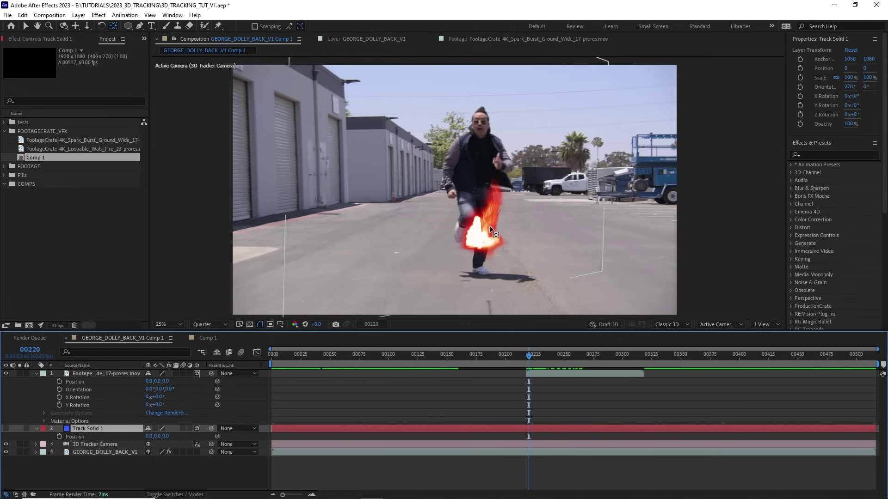
pyautogui.click(101, 374)
pyautogui.press('r')
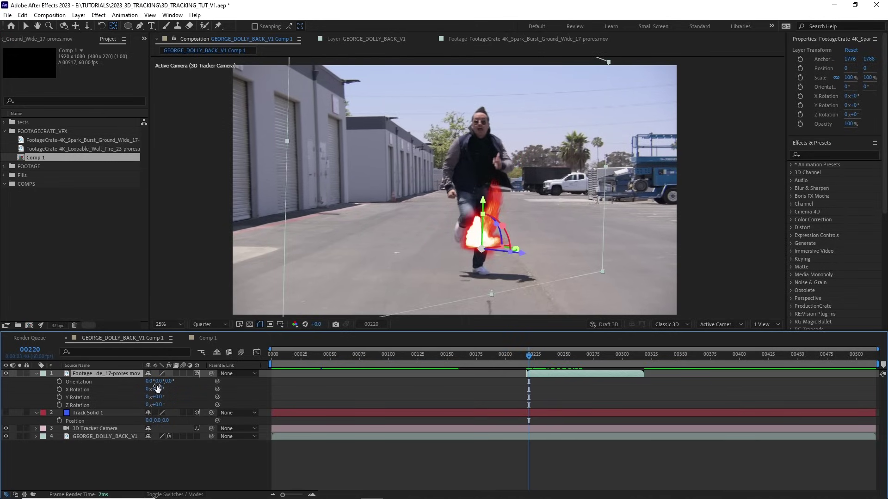
pyautogui.moveTo(150, 384)
pyautogui.mouseDown()
pyautogui.moveTo(159, 383)
pyautogui.moveTo(140, 383)
pyautogui.mouseUp()
pyautogui.hotkey('ctrl', 'z')
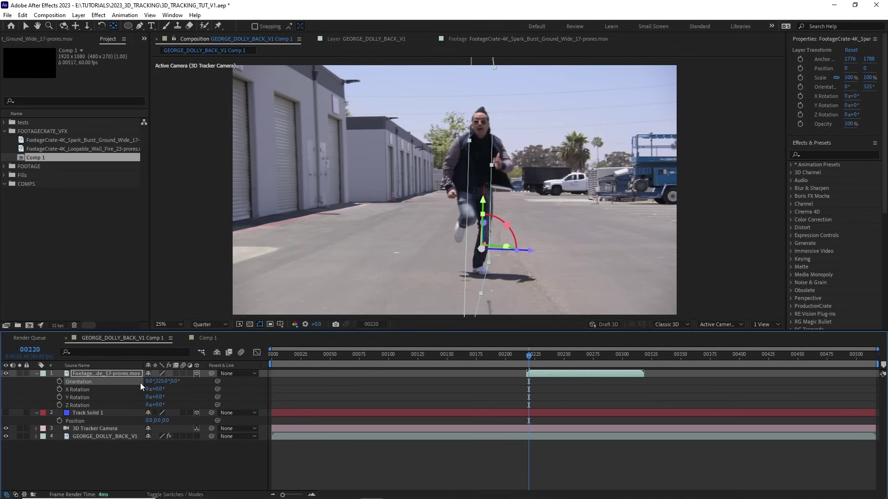
pyautogui.hotkey('ctrl', 'z')
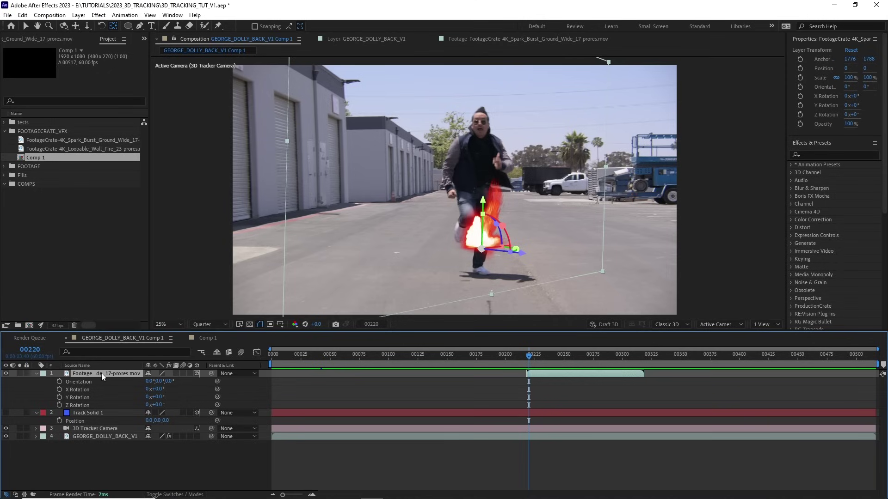
# Set the spark layer's Auto-Orient option to Orient Towards Camera.
pyautogui.click(79, 15)
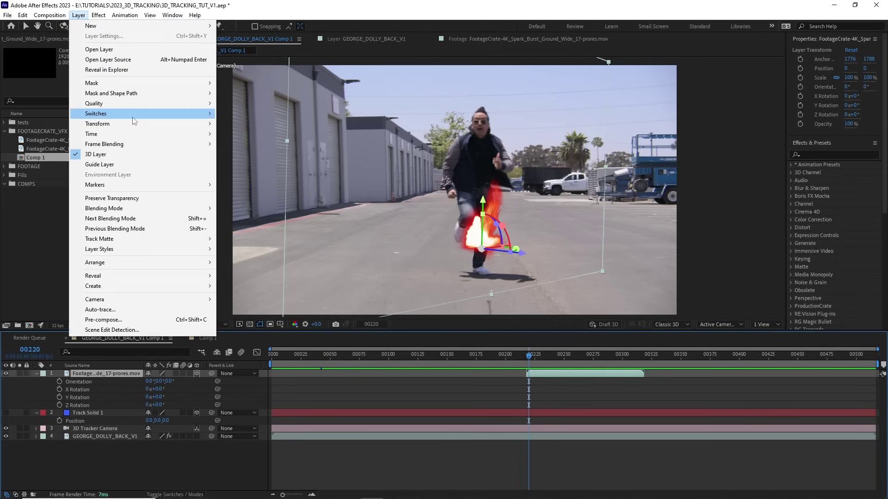
pyautogui.moveTo(133, 128)
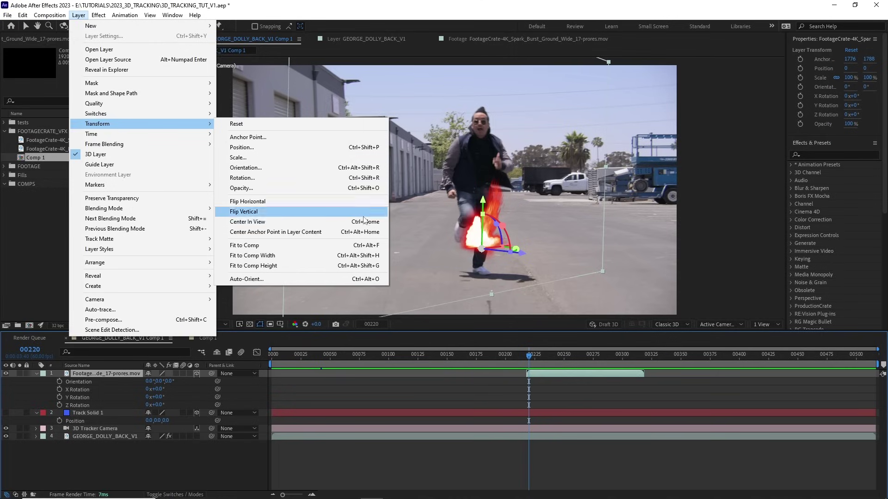
pyautogui.click(326, 279)
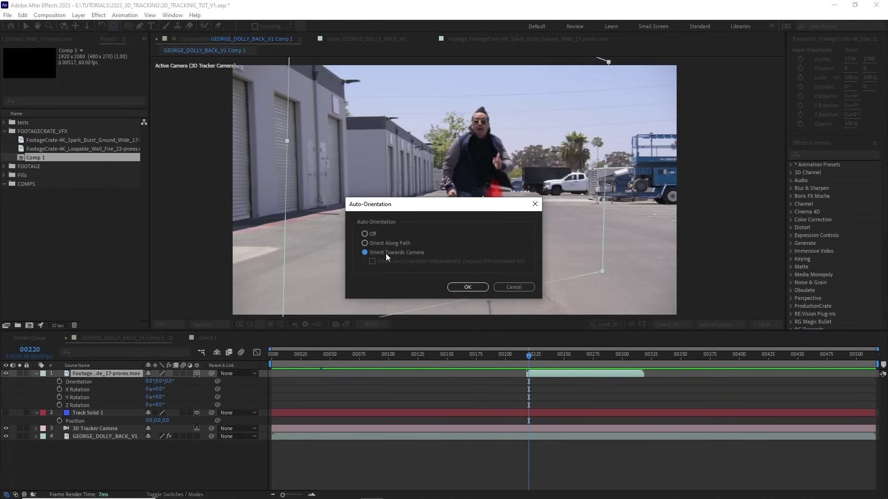
pyautogui.click(463, 287)
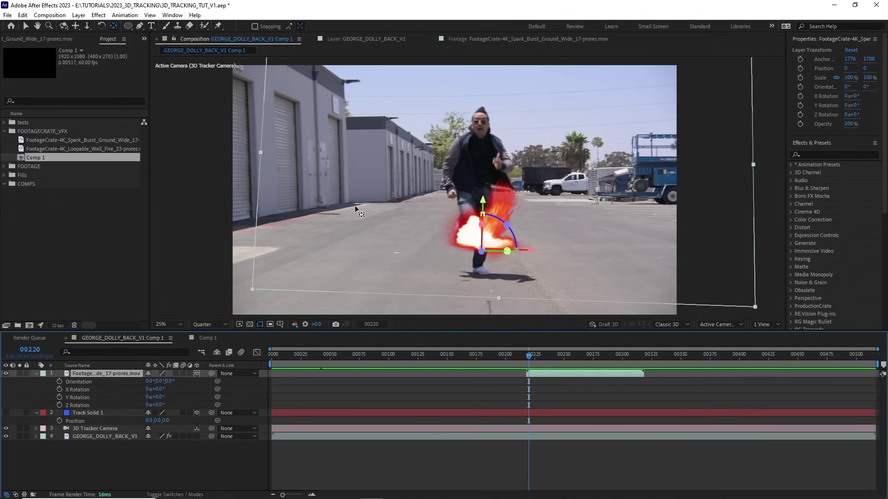
# Slide the spark burst left along X to -504.5, undoing trial vertical and depth moves.
pyautogui.press('v')
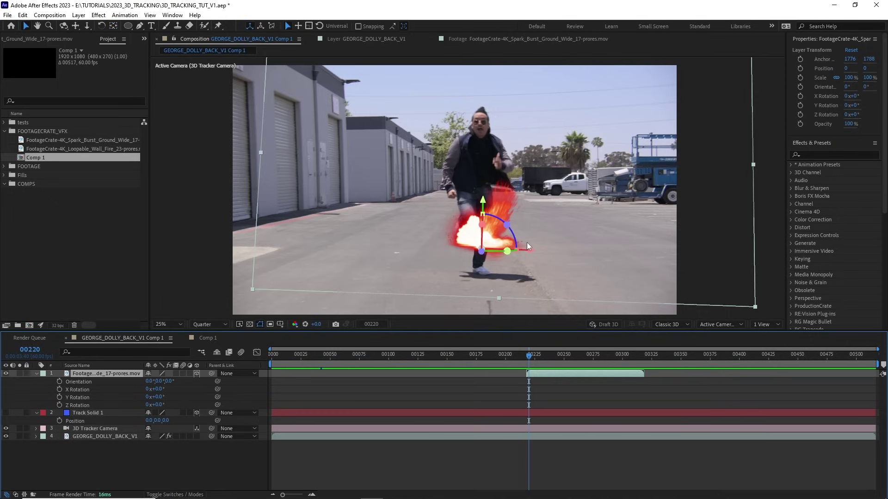
pyautogui.moveTo(529, 253); pyautogui.dragTo(416, 254)
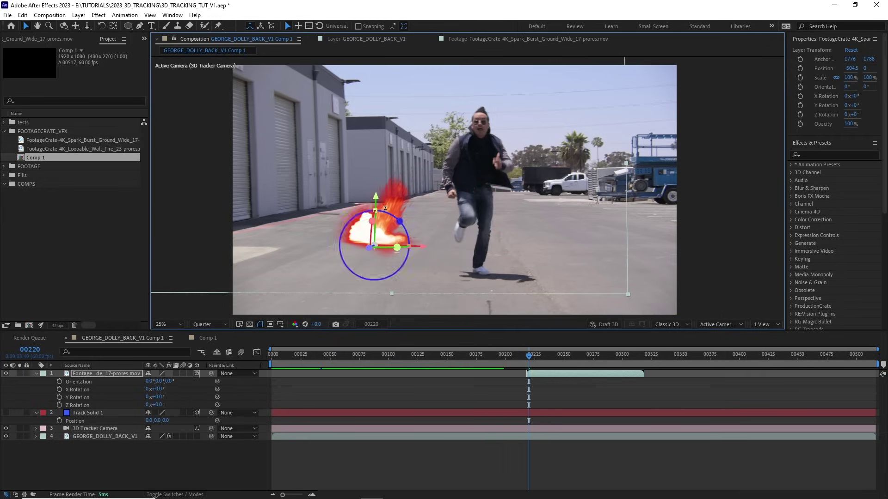
pyautogui.moveTo(374, 195); pyautogui.dragTo(369, 226)
pyautogui.hotkey('ctrl', 'z')
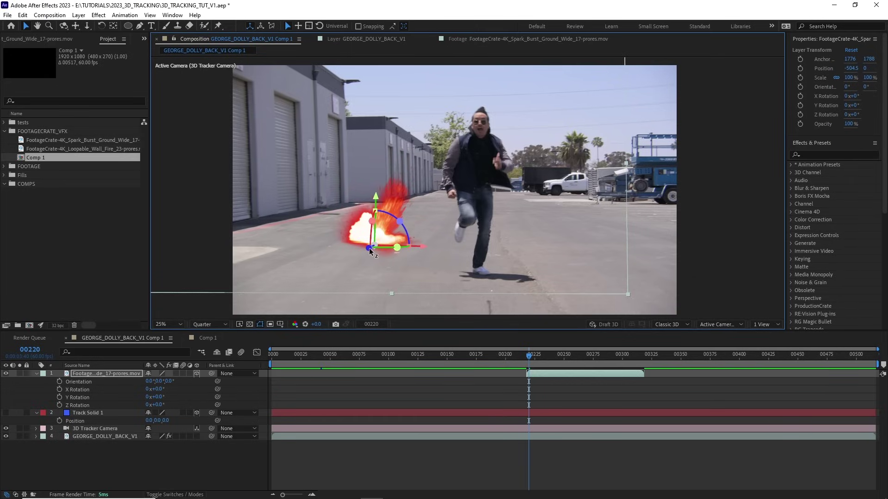
pyautogui.moveTo(369, 248); pyautogui.dragTo(401, 228)
pyautogui.hotkey('ctrl', 'z')
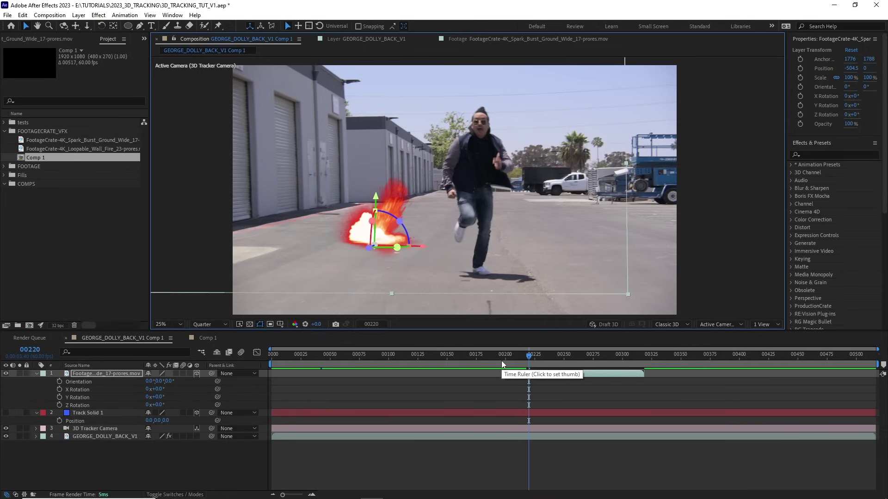
# Start the spark at frame 00157, nudge it toward the runner's feet, and scale it to 129%.
pyautogui.moveTo(502, 362); pyautogui.dragTo(454, 359)
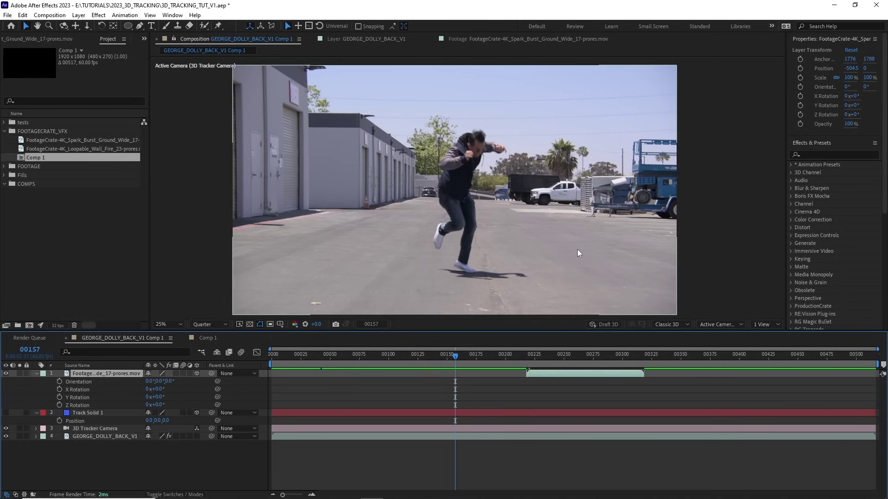
pyautogui.press('[')
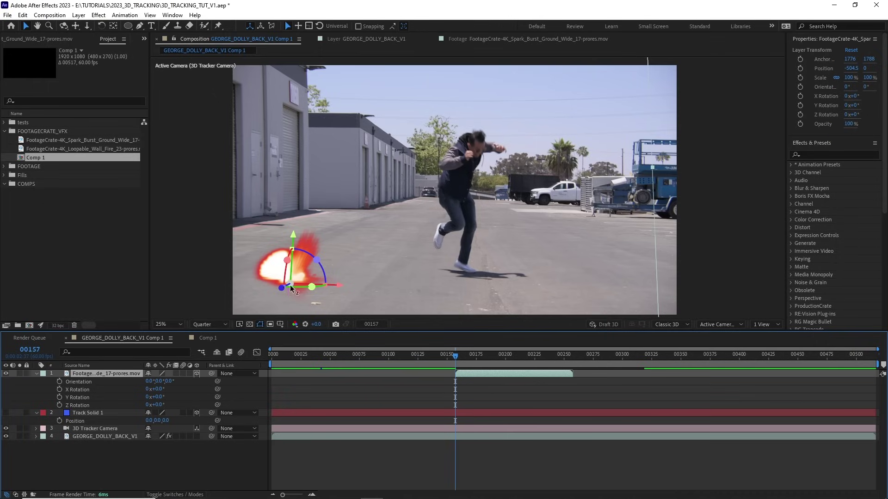
pyautogui.moveTo(298, 275); pyautogui.dragTo(319, 272)
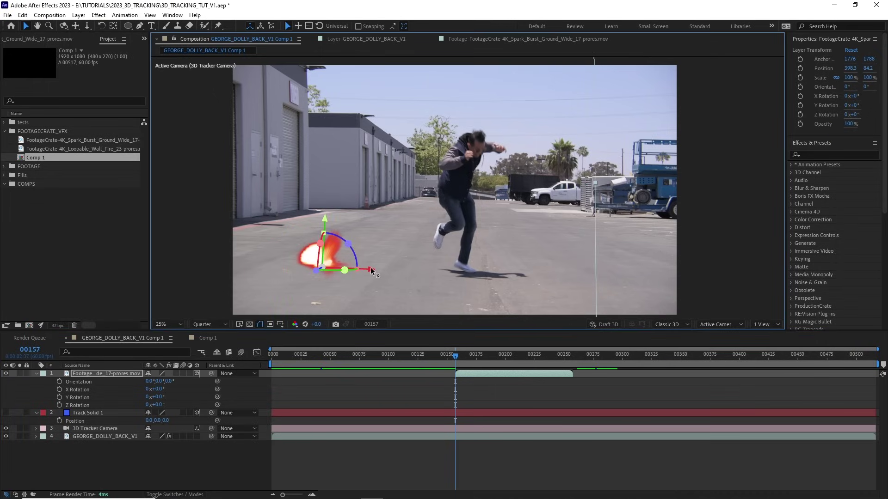
pyautogui.moveTo(372, 270); pyautogui.dragTo(398, 270)
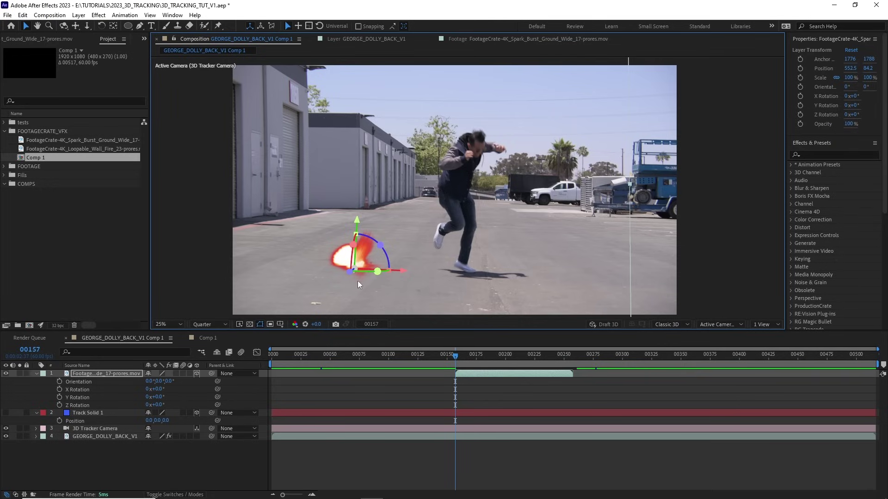
pyautogui.press('s')
pyautogui.moveTo(174, 386)
pyautogui.mouseDown()
pyautogui.moveTo(263, 377)
pyautogui.moveTo(169, 381)
pyautogui.mouseUp()
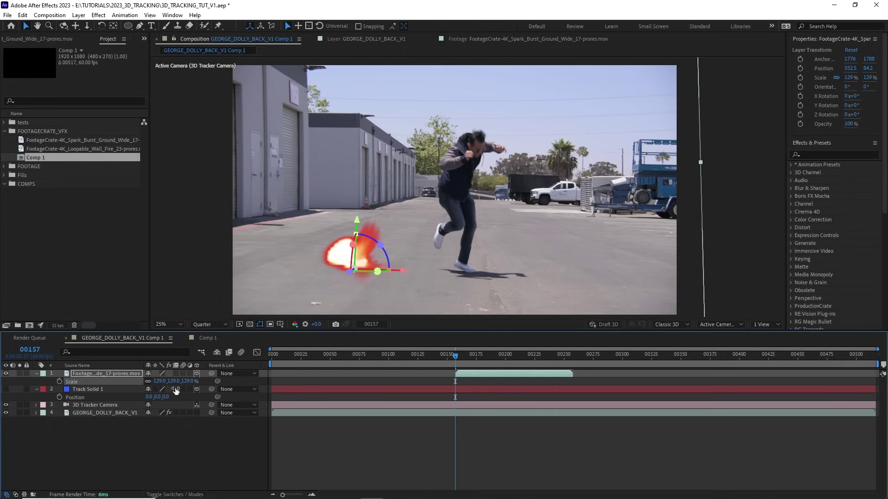
# Set the spark layer's blending mode to Screen and preview the burst from just before it starts.
pyautogui.click(181, 494)
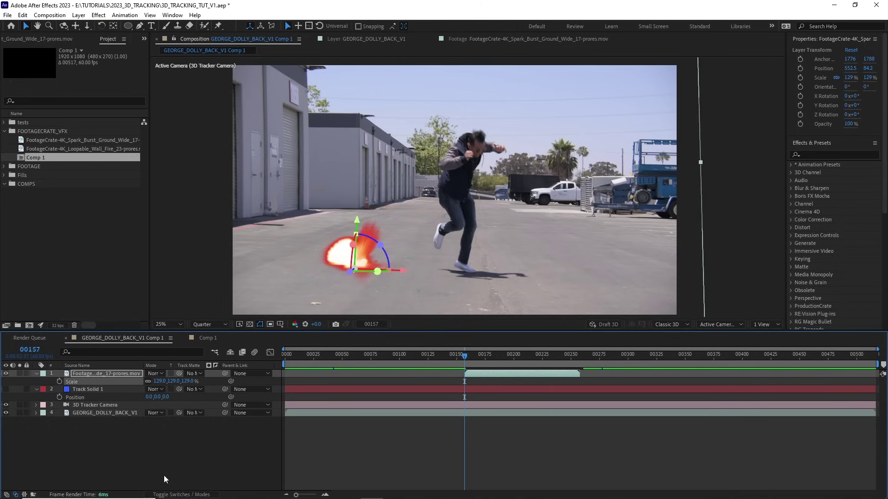
pyautogui.click(154, 375)
pyautogui.click(217, 214)
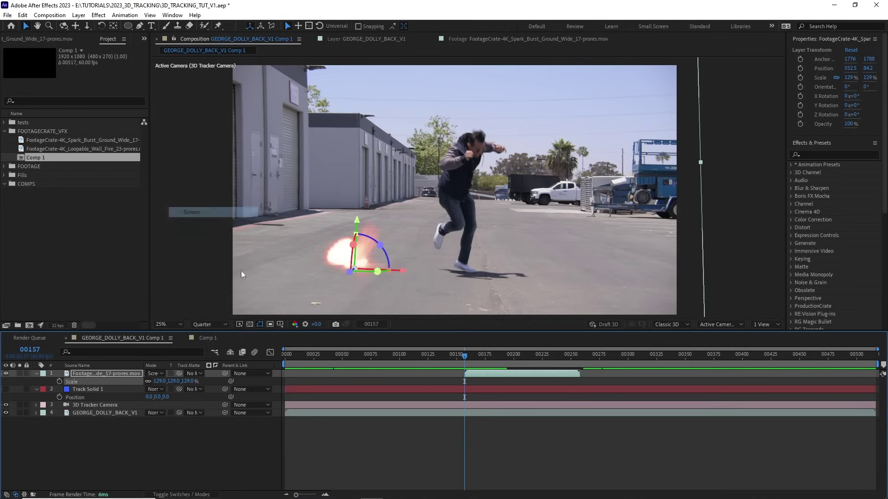
pyautogui.click(398, 439)
pyautogui.click(459, 356)
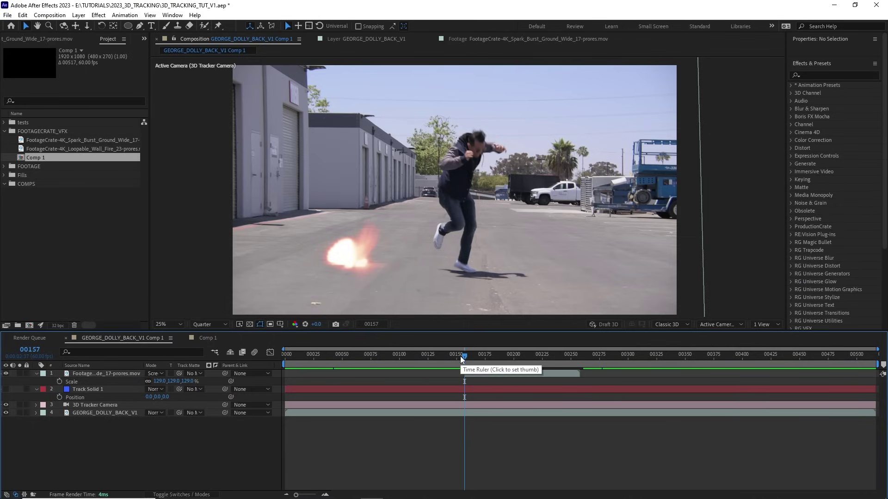
pyautogui.press('space')
pyautogui.moveTo(460, 356); pyautogui.dragTo(496, 360)
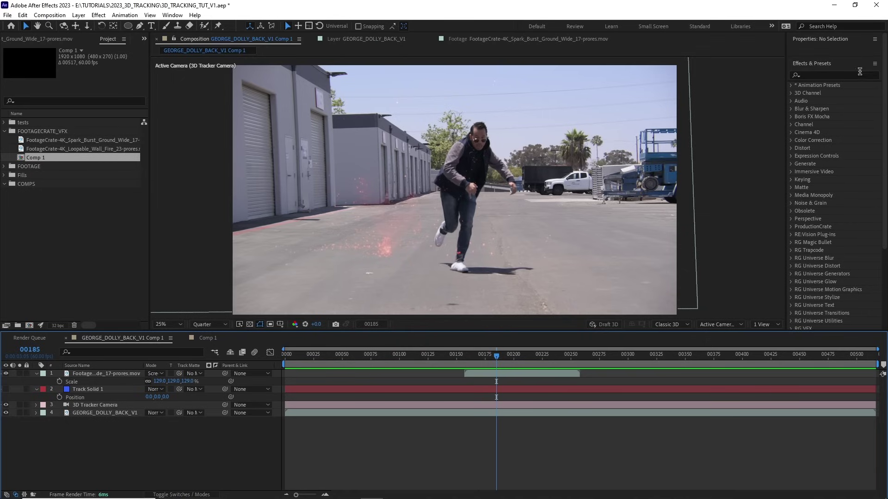
pyautogui.click(854, 73)
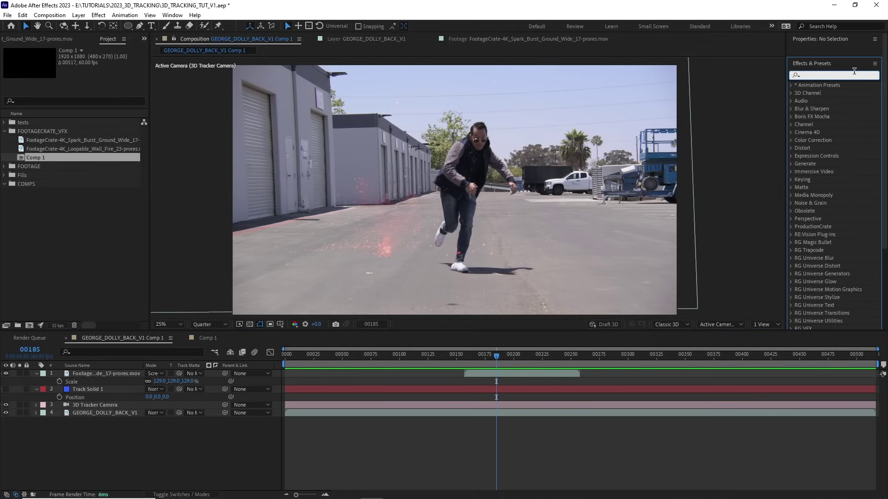
pyautogui.write('roto')
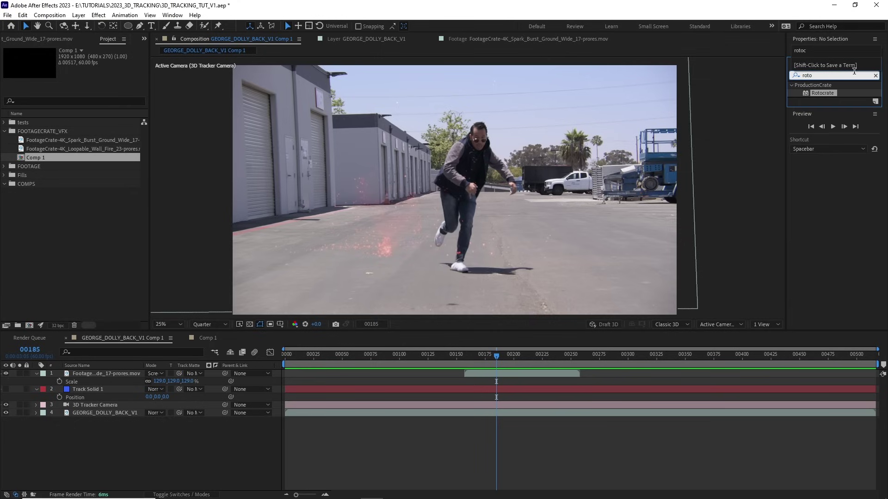
pyautogui.moveTo(818, 95); pyautogui.dragTo(376, 187)
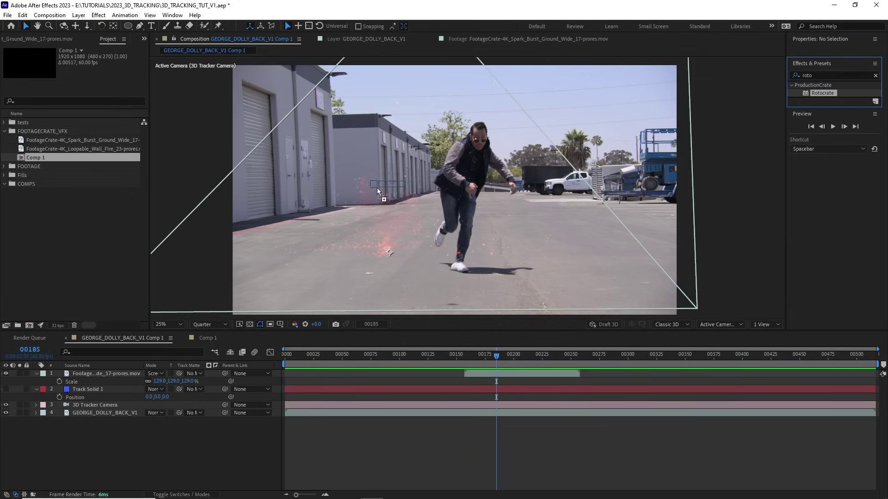
pyautogui.moveTo(178, 301); pyautogui.dragTo(100, 410)
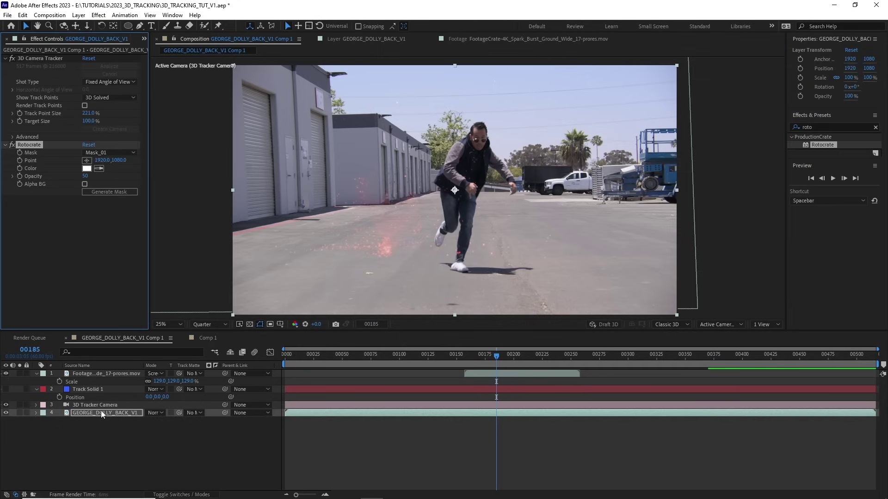
pyautogui.click(86, 160)
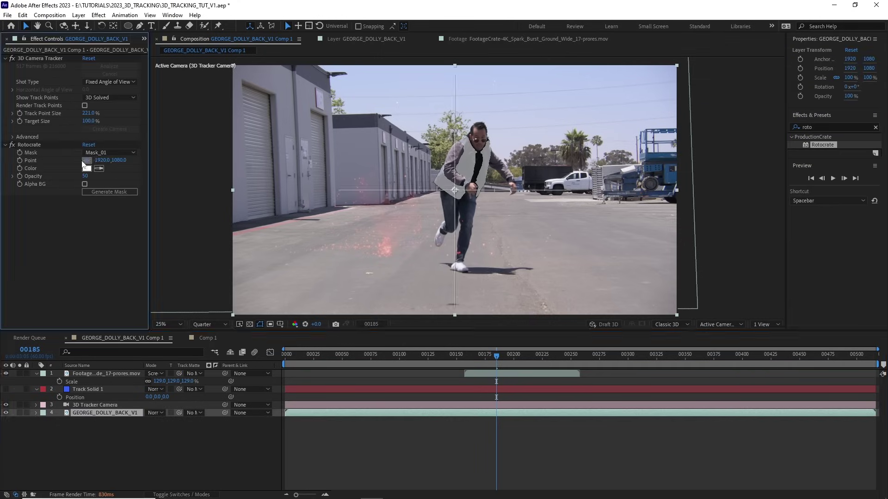
pyautogui.click(467, 170)
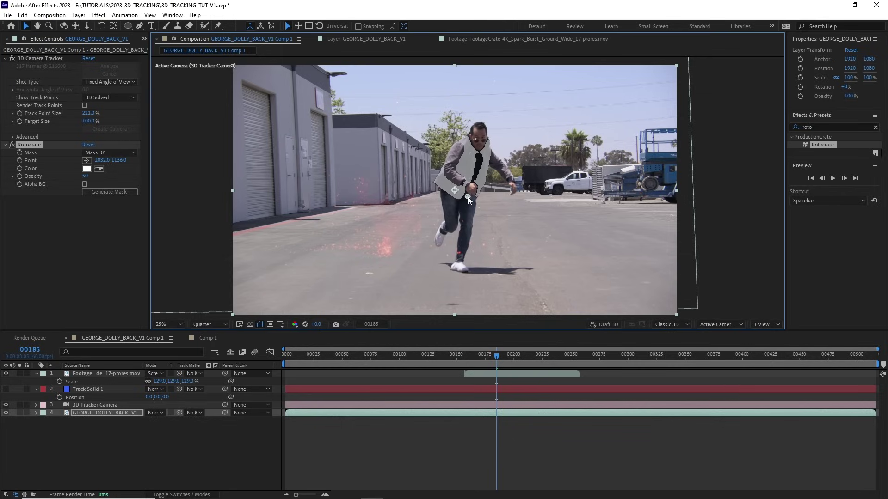
pyautogui.moveTo(468, 198); pyautogui.dragTo(467, 202)
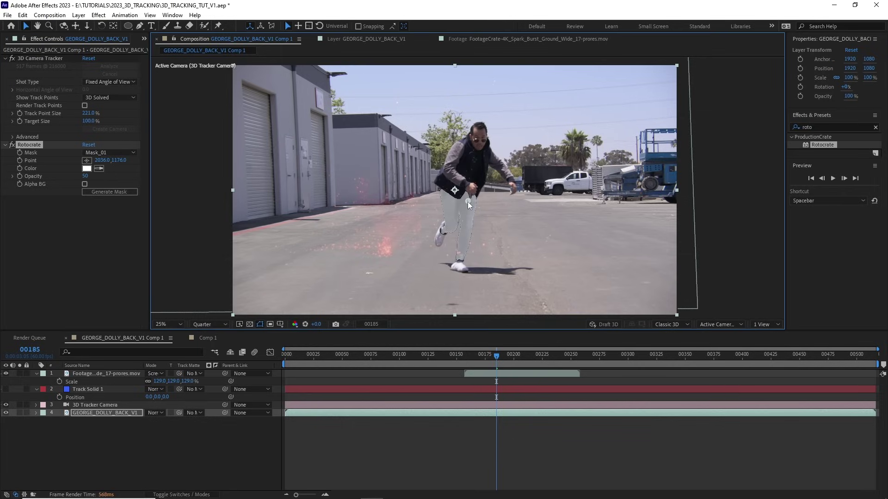
pyautogui.click(129, 153)
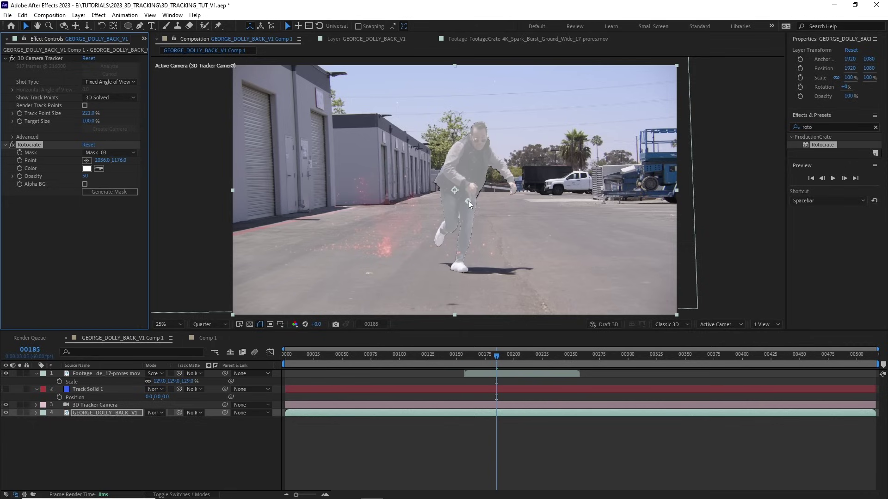
pyautogui.moveTo(470, 200); pyautogui.dragTo(464, 197)
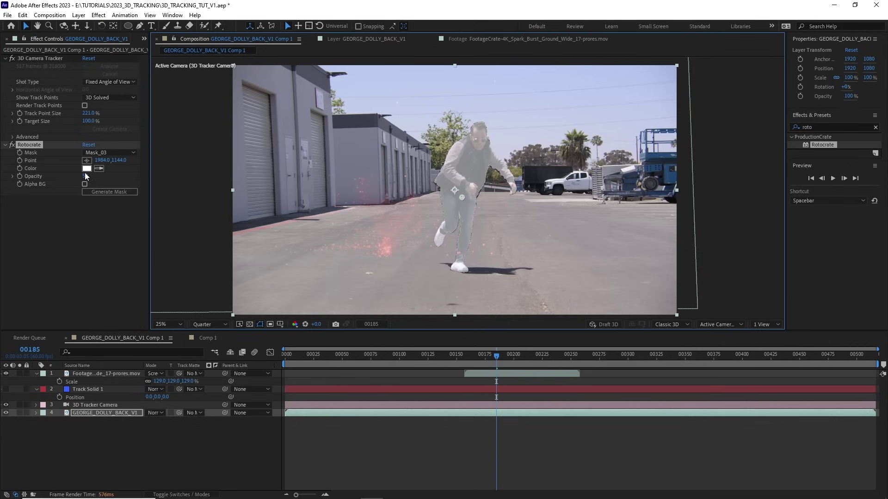
pyautogui.moveTo(85, 176); pyautogui.dragTo(317, 177)
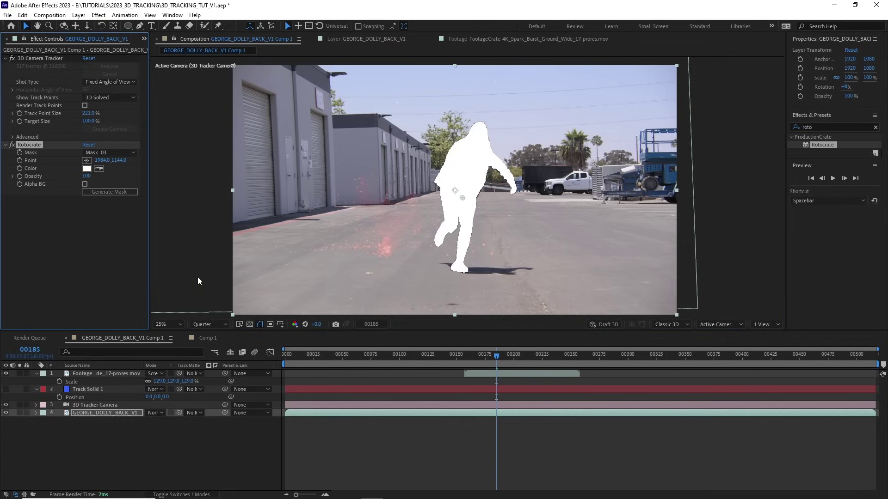
pyautogui.click(85, 184)
pyautogui.click(85, 184)
pyautogui.click(84, 184)
pyautogui.moveTo(464, 202); pyautogui.dragTo(464, 204)
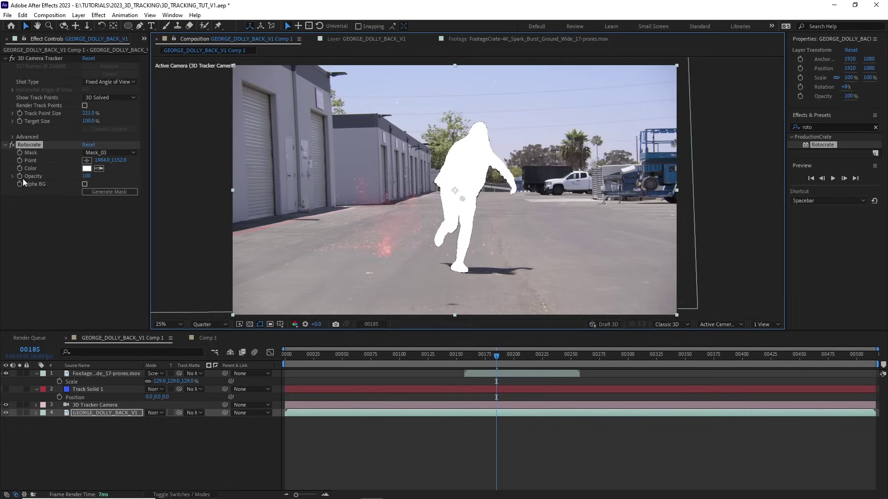
pyautogui.click(39, 144)
# Remove the Rotocrate effect and move the spark burst further left along the ground.
pyautogui.press('Delete')
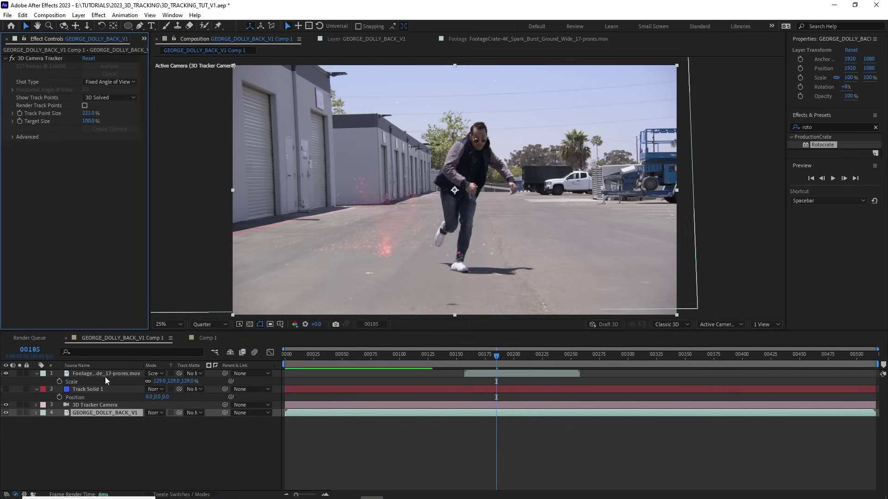
pyautogui.click(105, 374)
pyautogui.moveTo(403, 254); pyautogui.dragTo(386, 254)
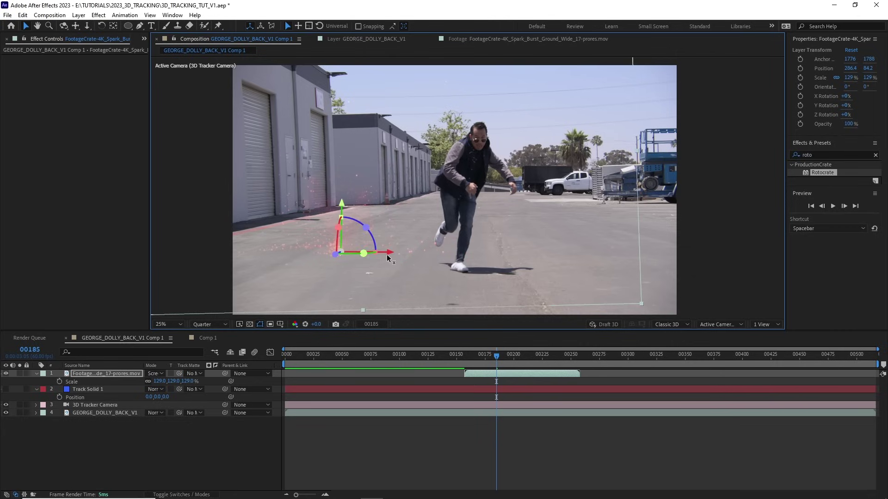
# At frame 00422, display the 3D Camera Tracker's track points on the street footage.
pyautogui.moveTo(432, 357); pyautogui.dragTo(767, 366)
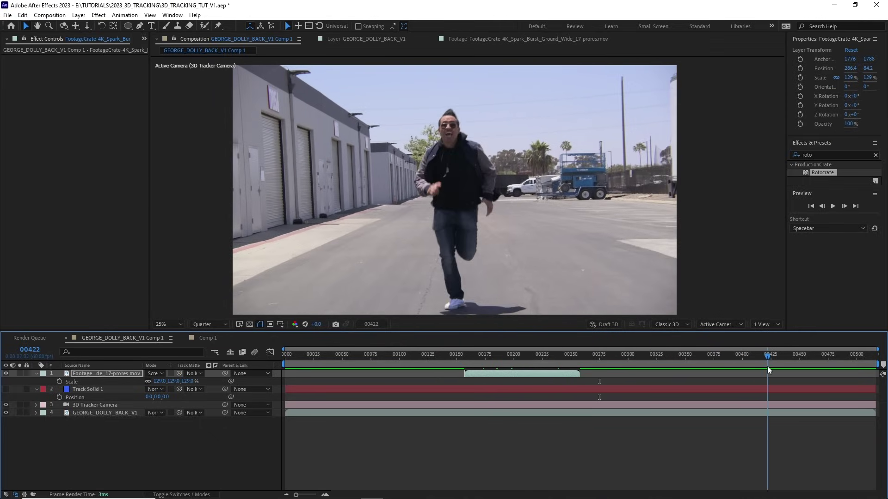
pyautogui.click(99, 412)
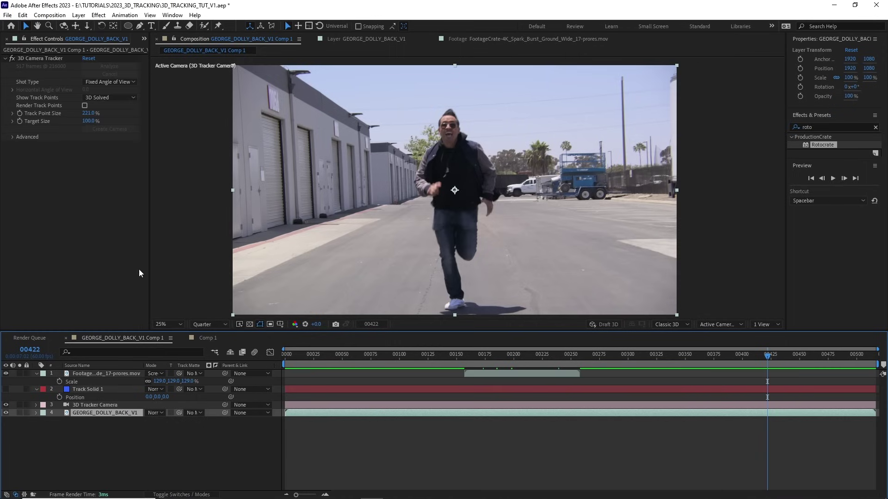
pyautogui.click(54, 59)
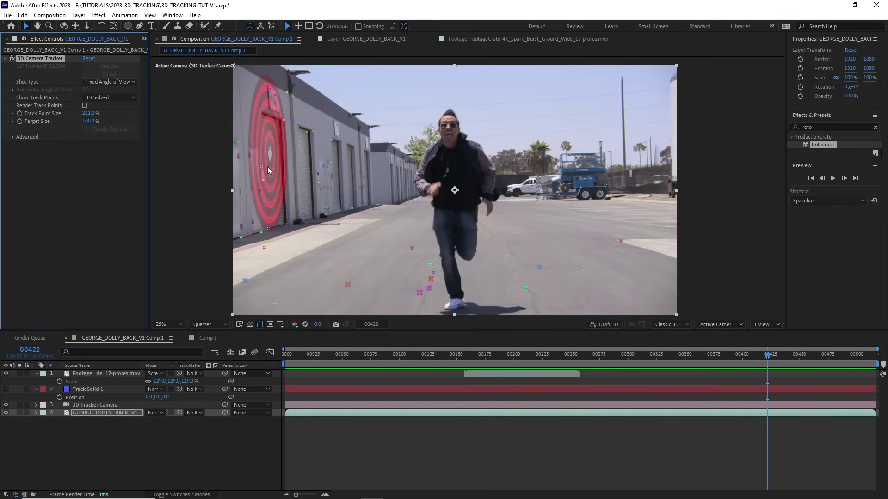
# Create a track solid from the selected track points on the left warehouse wall.
pyautogui.click(268, 166)
pyautogui.rightClick(267, 167)
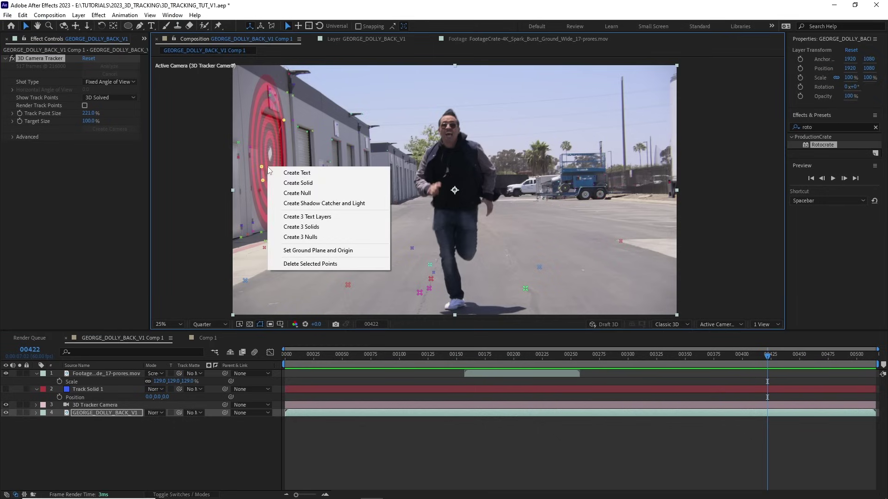
pyautogui.click(302, 182)
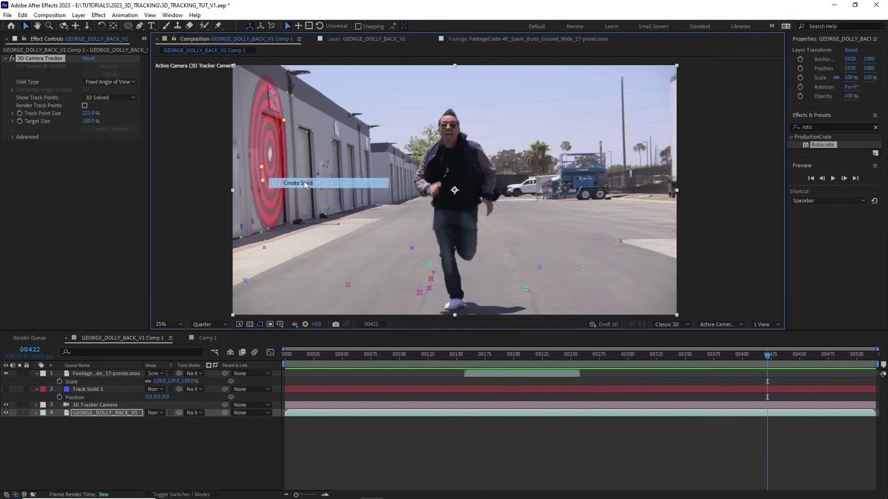
pyautogui.moveTo(625, 360); pyautogui.dragTo(788, 370)
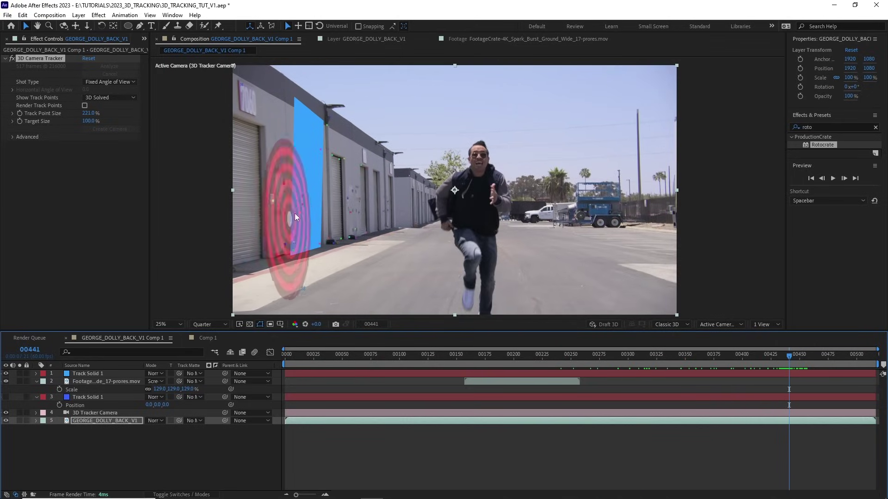
# Rotate the new Track Solid 1 so it lies flat against the wall.
pyautogui.scroll(2, 333, 263)
pyautogui.hscroll(-3, 267, 160)
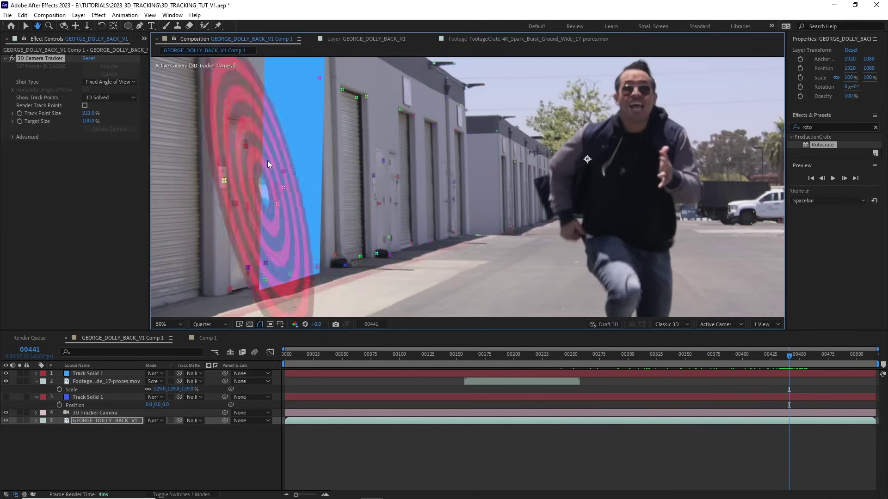
pyautogui.click(102, 373)
pyautogui.press('r')
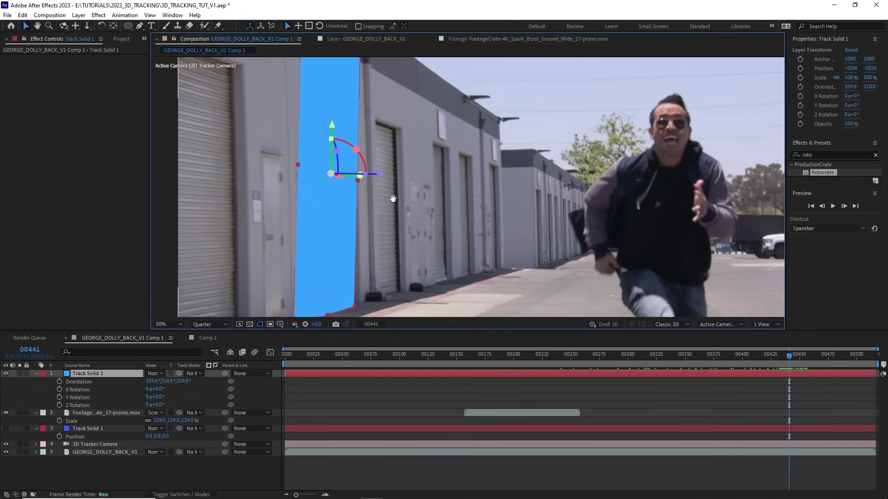
pyautogui.moveTo(166, 382)
pyautogui.mouseDown()
pyautogui.moveTo(181, 384)
pyautogui.moveTo(154, 390)
pyautogui.mouseUp()
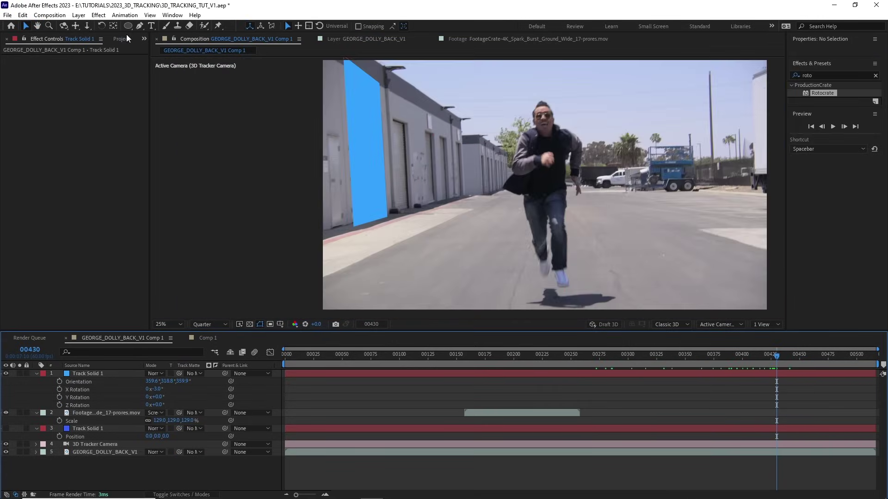
# Set the solid's X rotation to -3° and swap Track Solid 1 for the Loopable_Wall_Fire_23 footage.
pyautogui.click(121, 39)
pyautogui.click(107, 140)
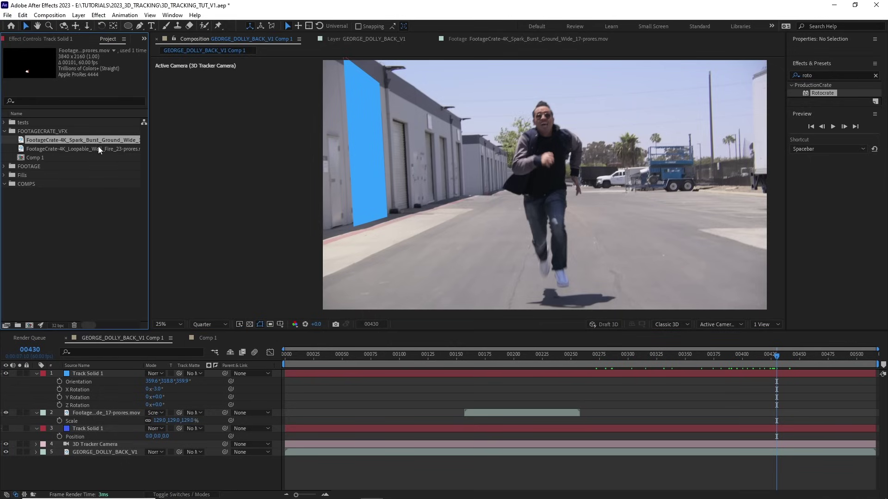
pyautogui.click(97, 149)
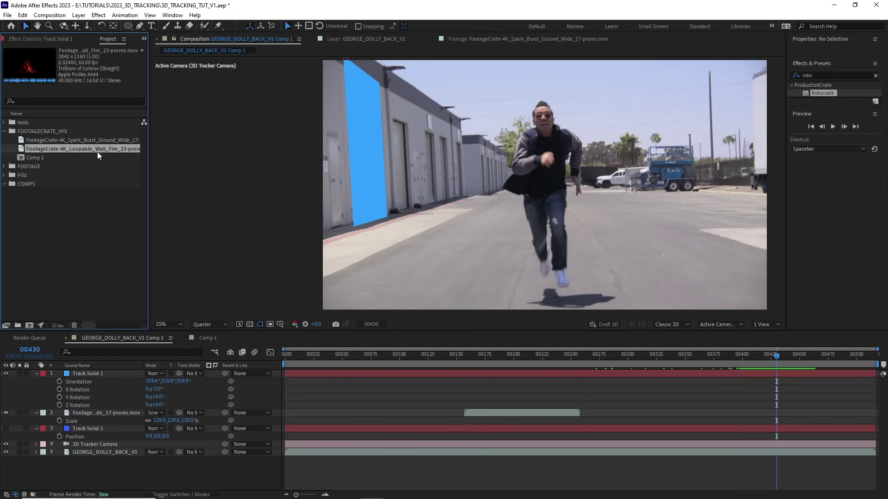
pyautogui.click(106, 375)
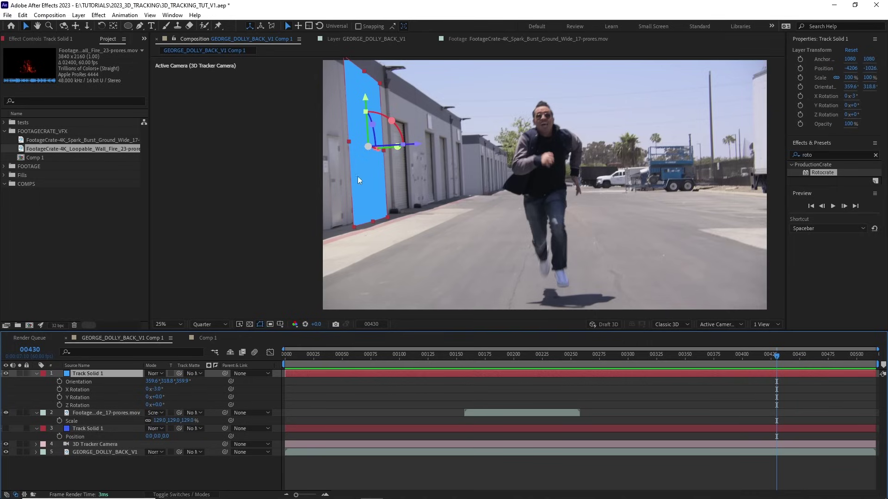
pyautogui.click(96, 151)
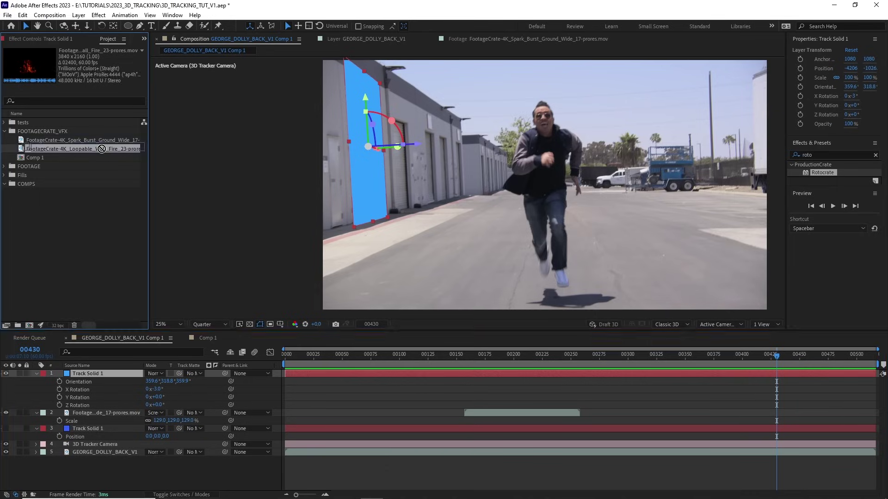
pyautogui.moveTo(101, 148); pyautogui.dragTo(104, 373)
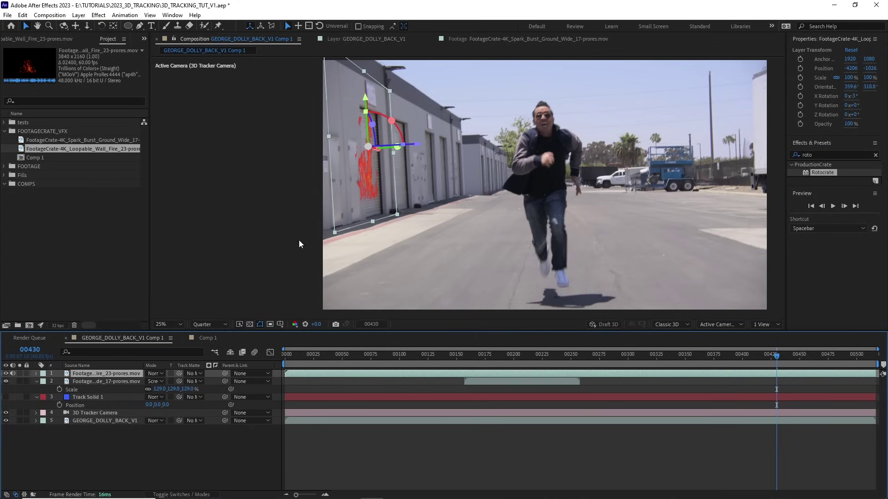
# Set the fire layer's blend mode to Screen and lower it to the wall's base.
pyautogui.click(154, 375)
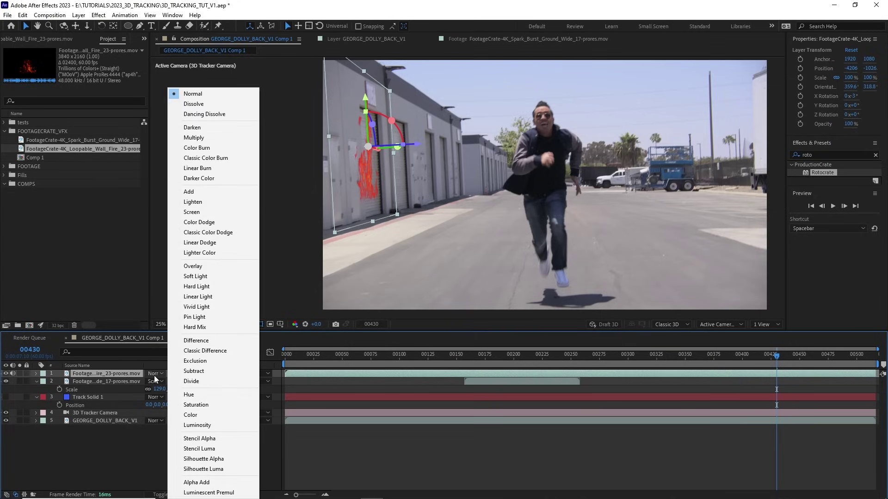
pyautogui.click(215, 215)
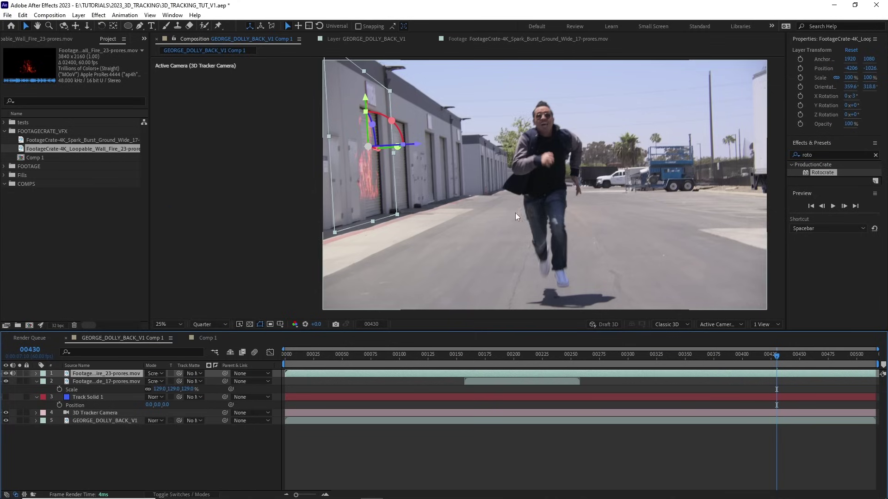
pyautogui.moveTo(364, 99); pyautogui.dragTo(364, 187)
# Scale the wall fire down to 71% and zoom in to check it on the wall.
pyautogui.press('v')
pyautogui.press('s')
pyautogui.moveTo(160, 381); pyautogui.dragTo(143, 381)
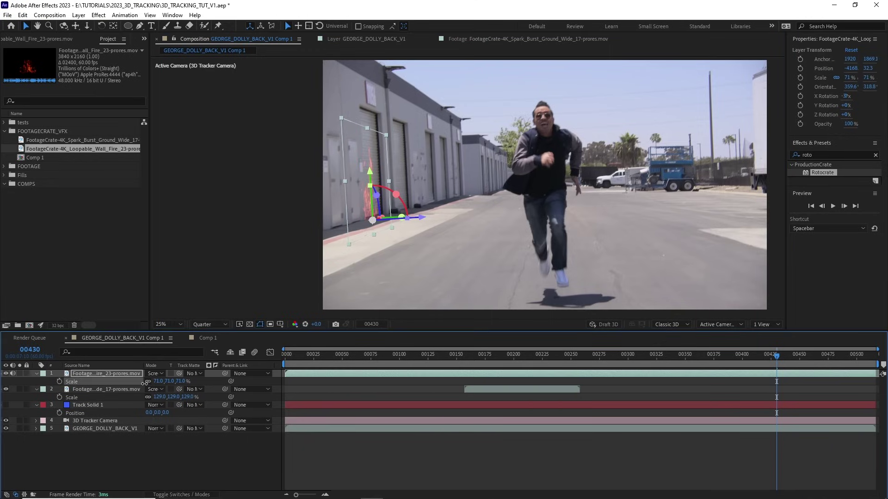
pyautogui.moveTo(393, 268); pyautogui.dragTo(437, 265)
pyautogui.hotkey('ctrl', 'shift', 'a')
pyautogui.scroll(2, 454, 213)
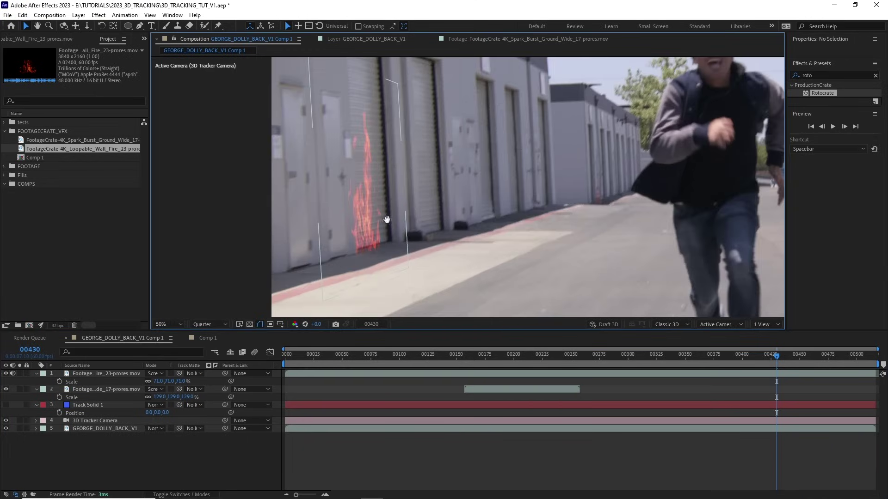
pyautogui.moveTo(366, 251); pyautogui.dragTo(392, 239)
pyautogui.press('v')
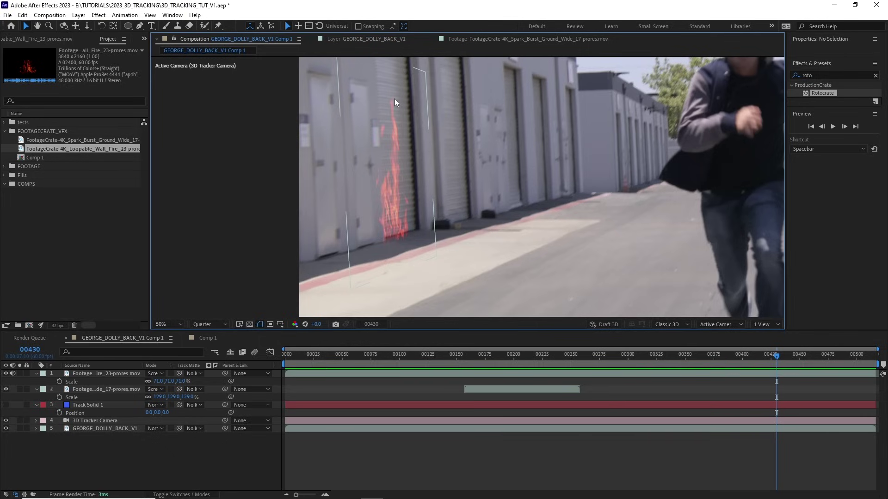
# Duplicate the fire layer, offset it in time, extend it to the comp's end, and shift it along the wall.
pyautogui.click(120, 374)
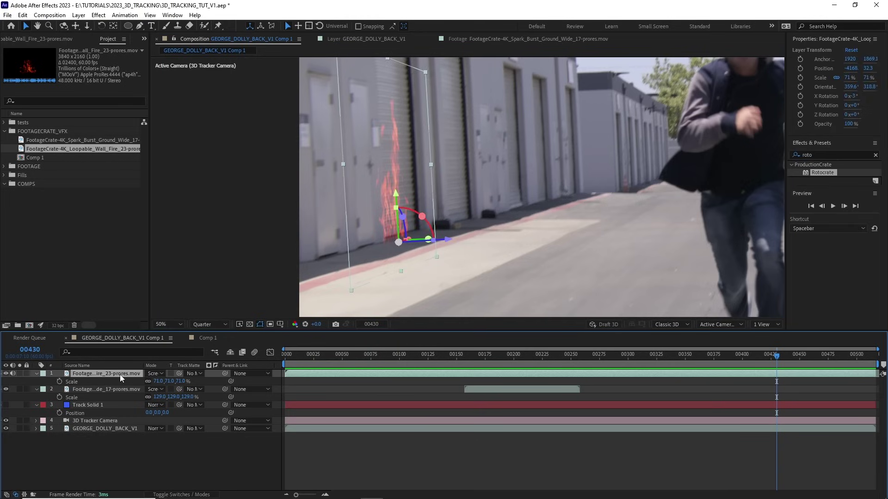
pyautogui.hotkey('ctrl', 'd')
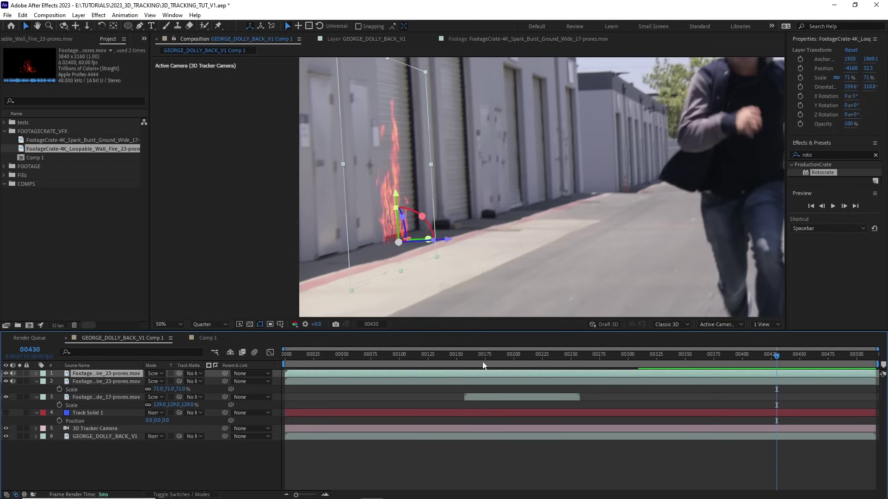
pyautogui.moveTo(478, 373); pyautogui.dragTo(393, 375)
pyautogui.moveTo(797, 375); pyautogui.dragTo(722, 371)
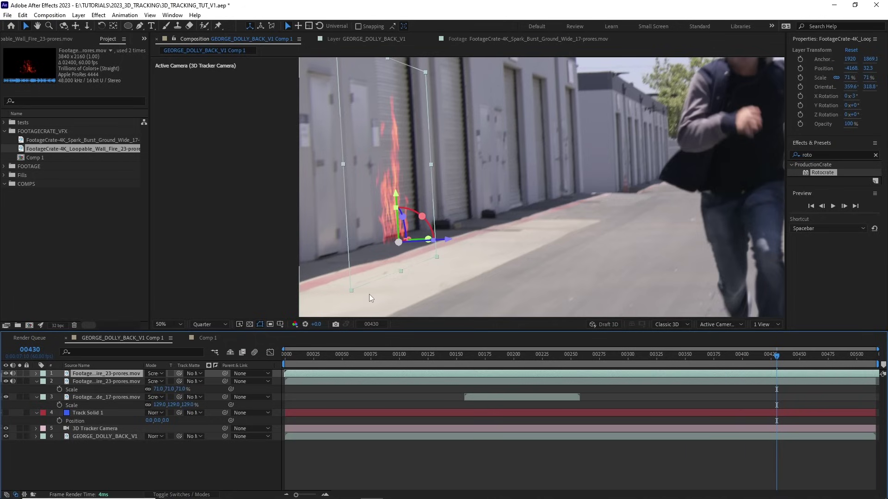
pyautogui.moveTo(444, 243); pyautogui.dragTo(451, 243)
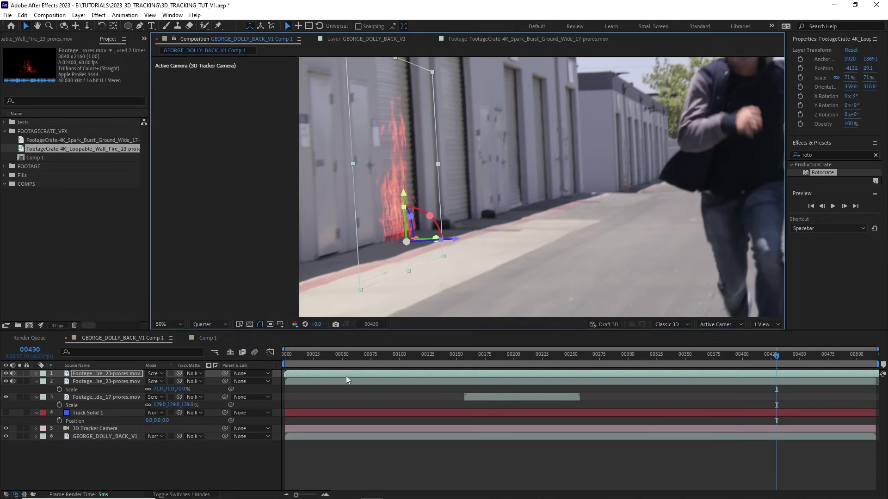
pyautogui.moveTo(346, 376); pyautogui.dragTo(266, 376)
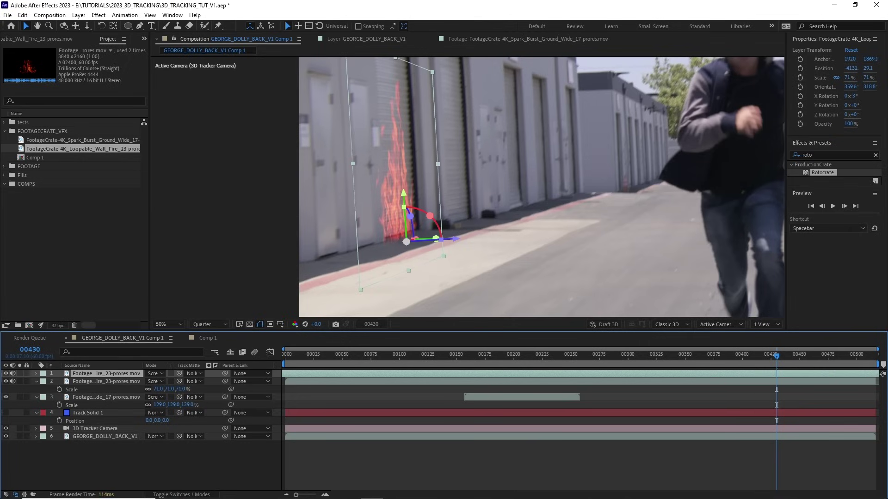
# Shrink the duplicate fire to 51% scale.
pyautogui.press('s')
pyautogui.moveTo(158, 382); pyautogui.dragTo(177, 381)
pyautogui.press('r')
# Set the duplicate's Y orientation near 339.8°, preview both fires, and start the work area at frame 0.
pyautogui.click(402, 391)
pyautogui.press(',')
pyautogui.click(454, 359)
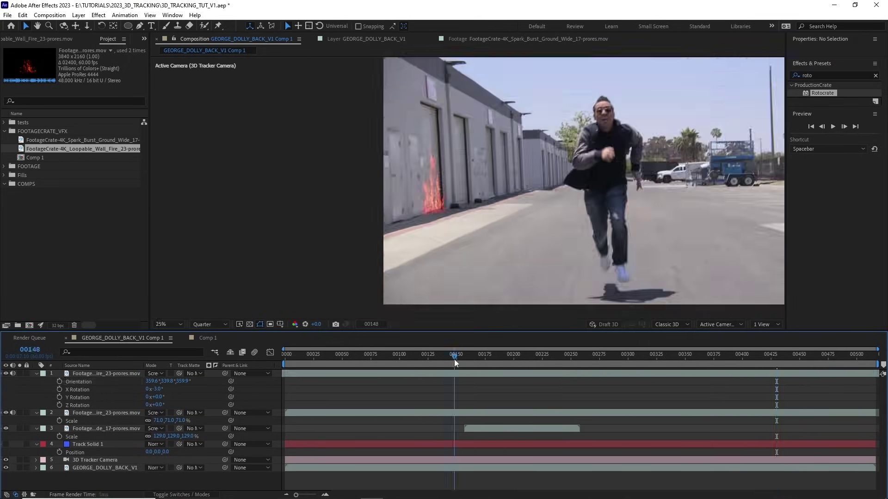
pyautogui.press('space')
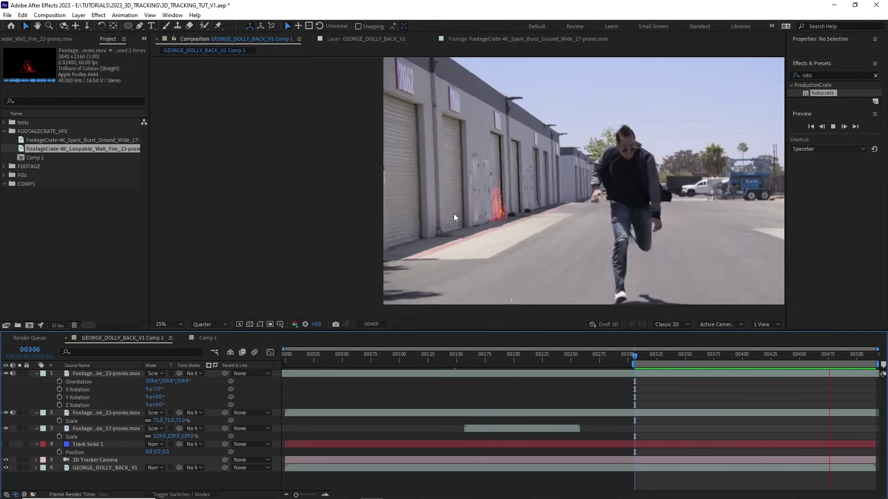
pyautogui.press('space')
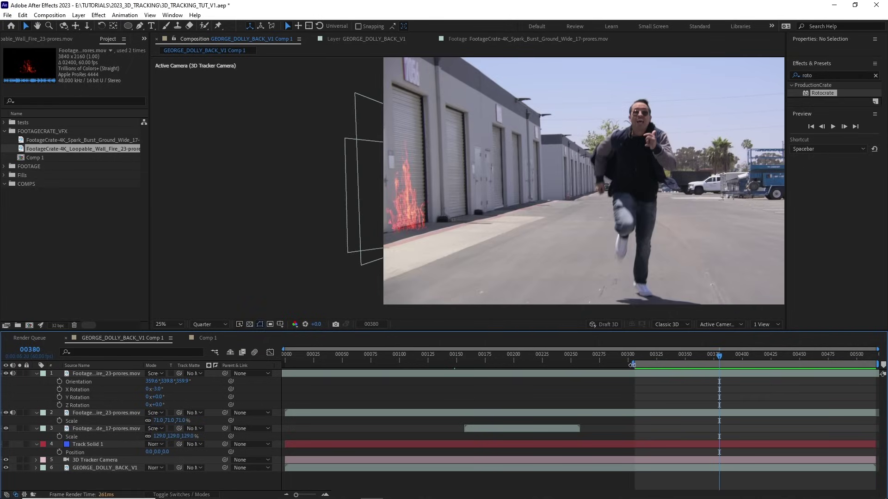
pyautogui.moveTo(632, 365); pyautogui.dragTo(284, 366)
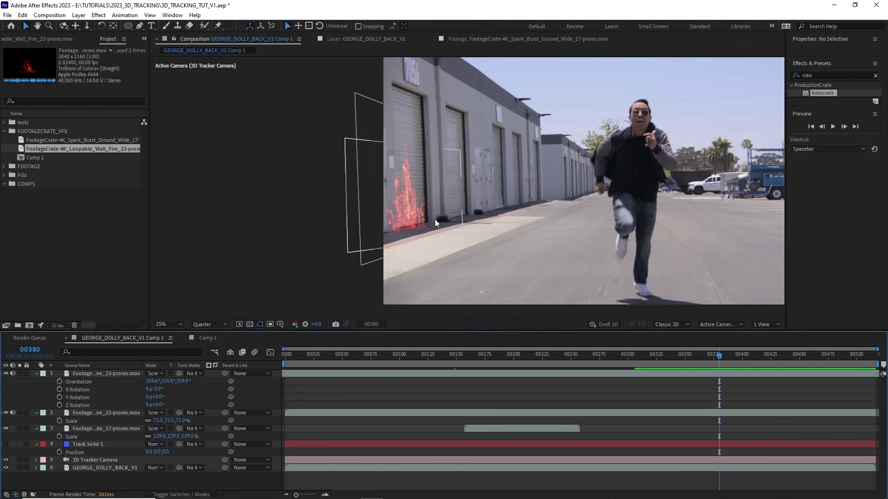
pyautogui.scroll(2, 435, 219)
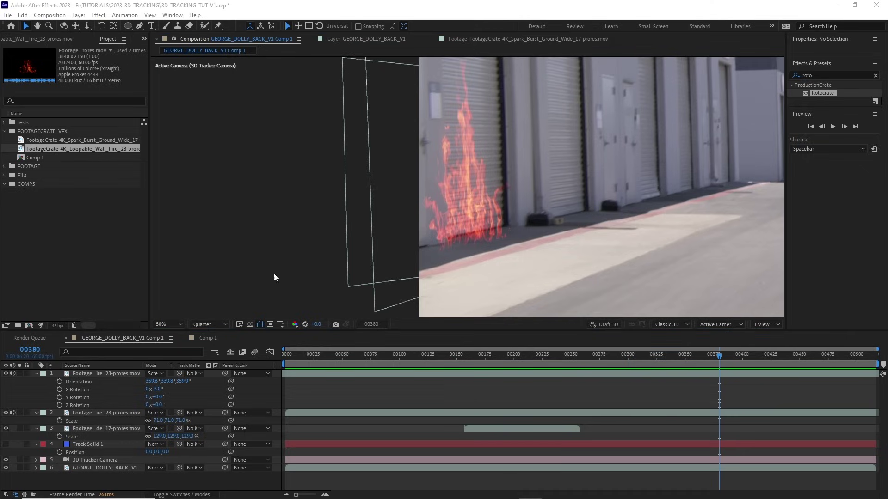
# Enable composition motion blur and tick Motion Blur on both fire layers and the spark burst.
pyautogui.click(254, 352)
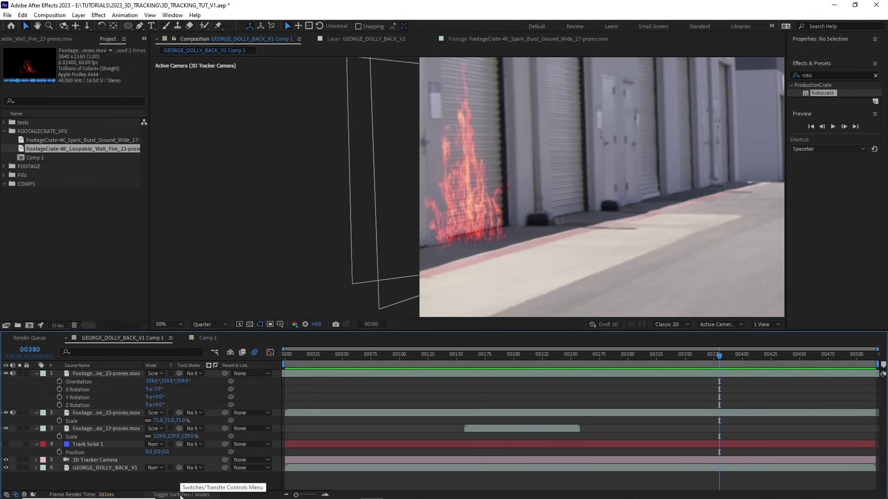
pyautogui.click(174, 494)
pyautogui.click(182, 374)
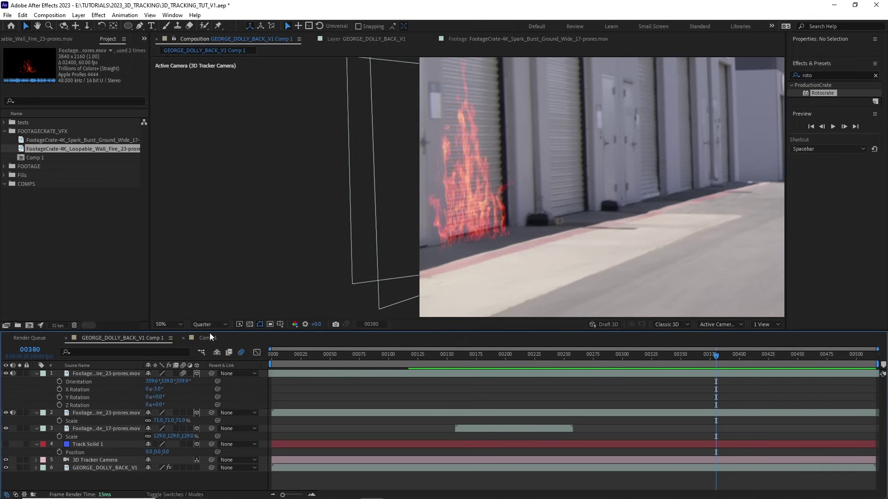
pyautogui.click(183, 412)
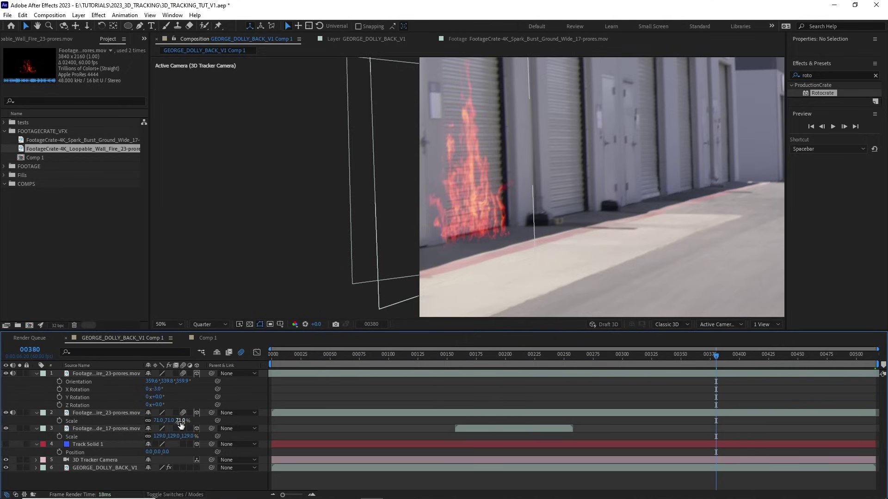
pyautogui.click(183, 428)
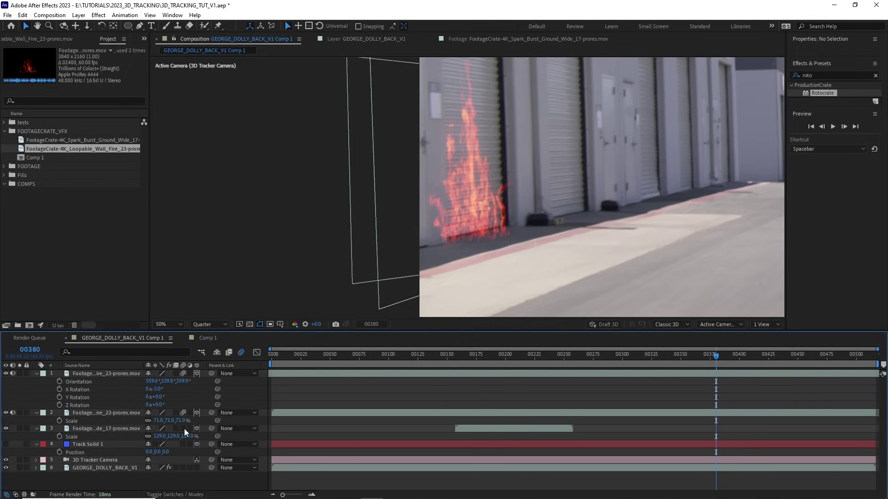
# Set the preview resolution to Full and compare the shot with motion blur off and on.
pyautogui.click(206, 323)
pyautogui.click(206, 338)
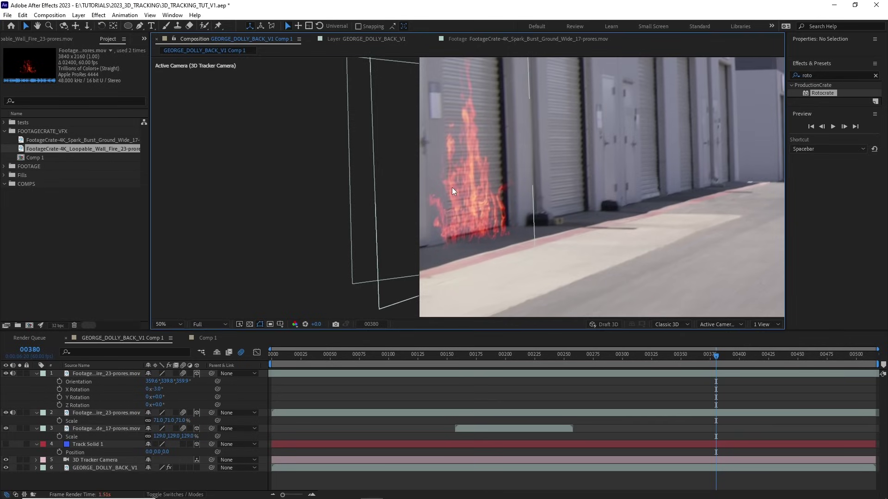
pyautogui.click(241, 351)
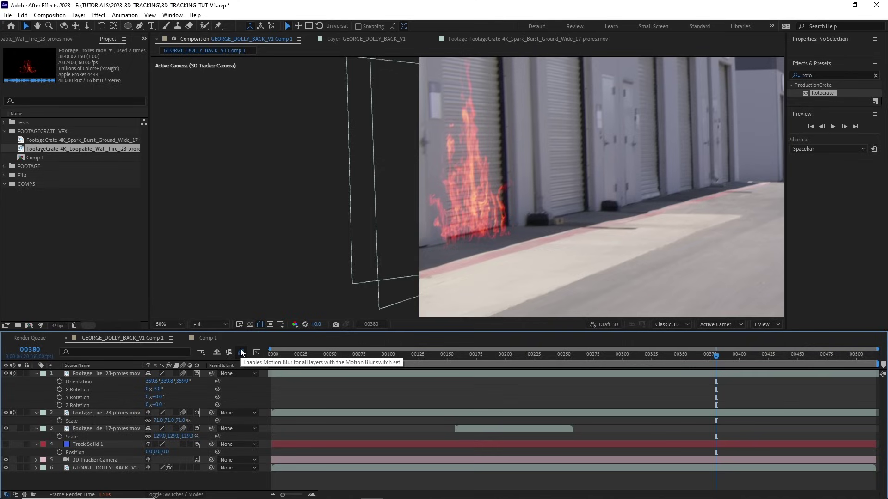
pyautogui.click(241, 352)
pyautogui.click(241, 352)
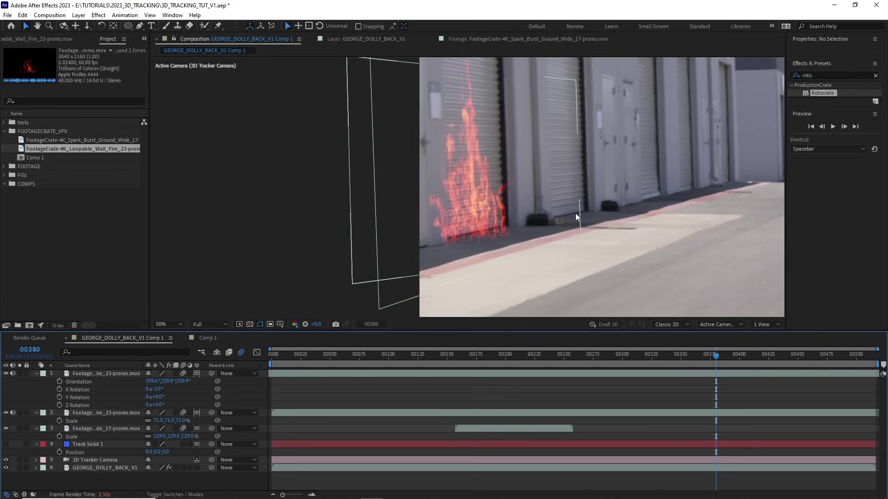
pyautogui.scroll(-4, 575, 212)
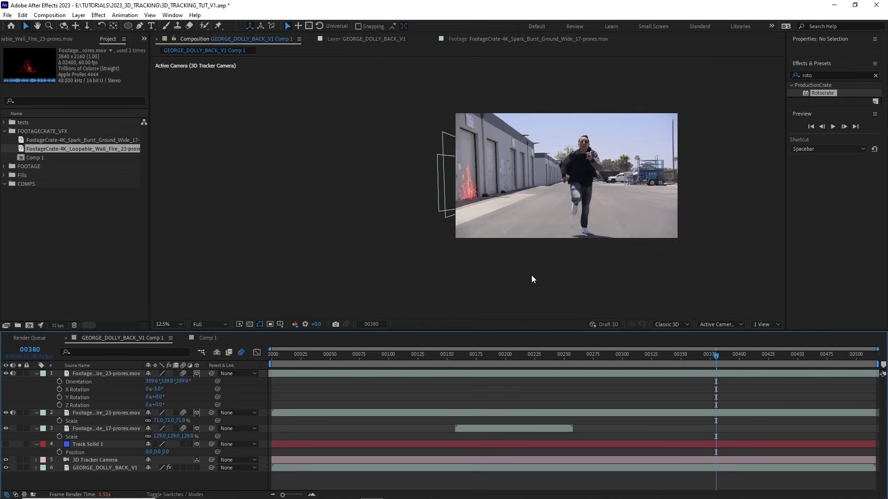